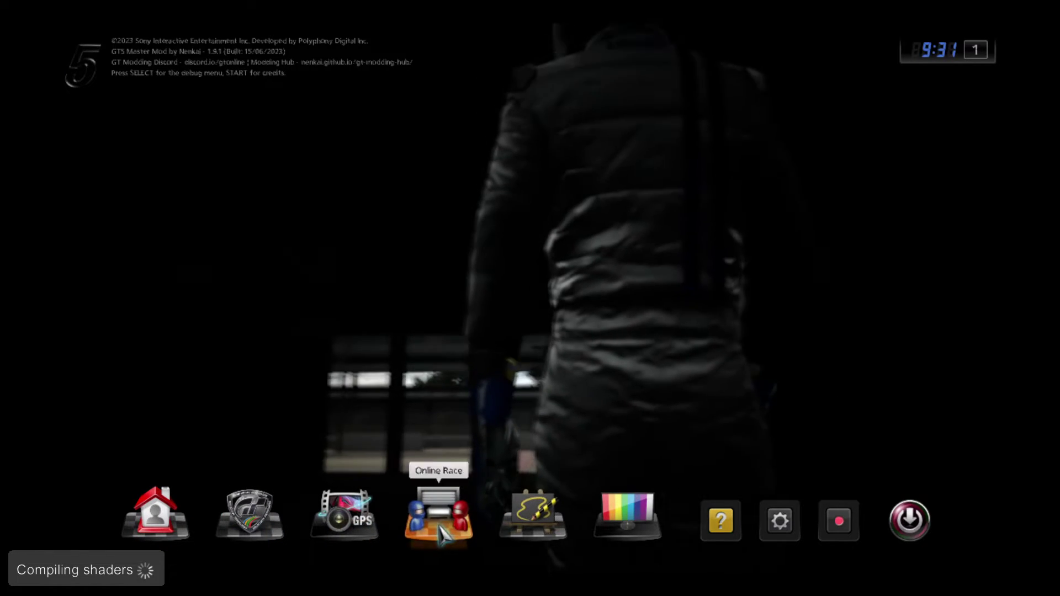
Choose Arcade Time Trial, Cape Ring North / Weather Change, and the Calsonic Impul GT-R '08, then start racing
click(441, 534)
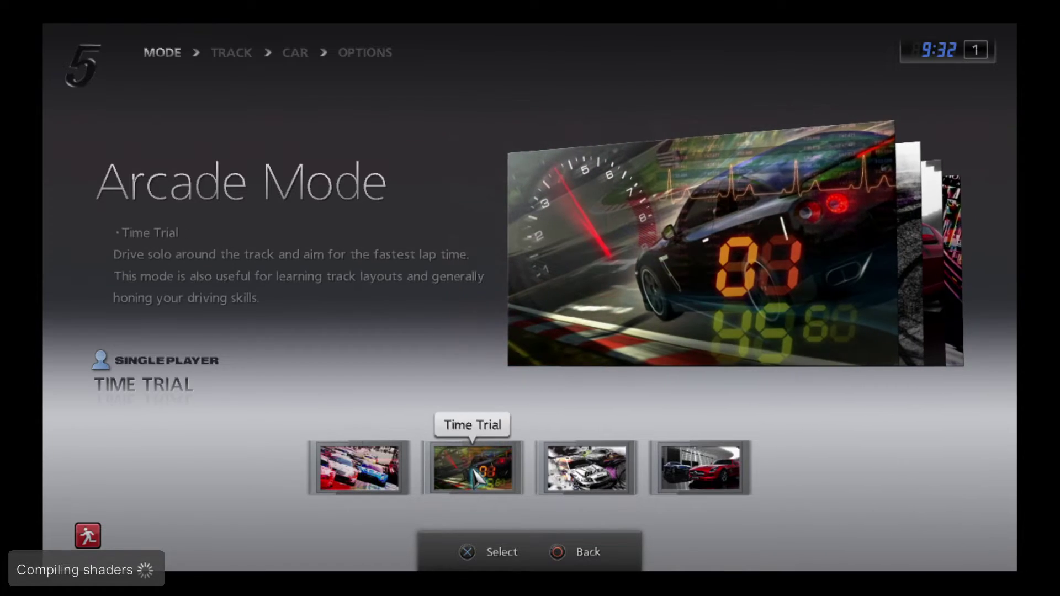
click(473, 475)
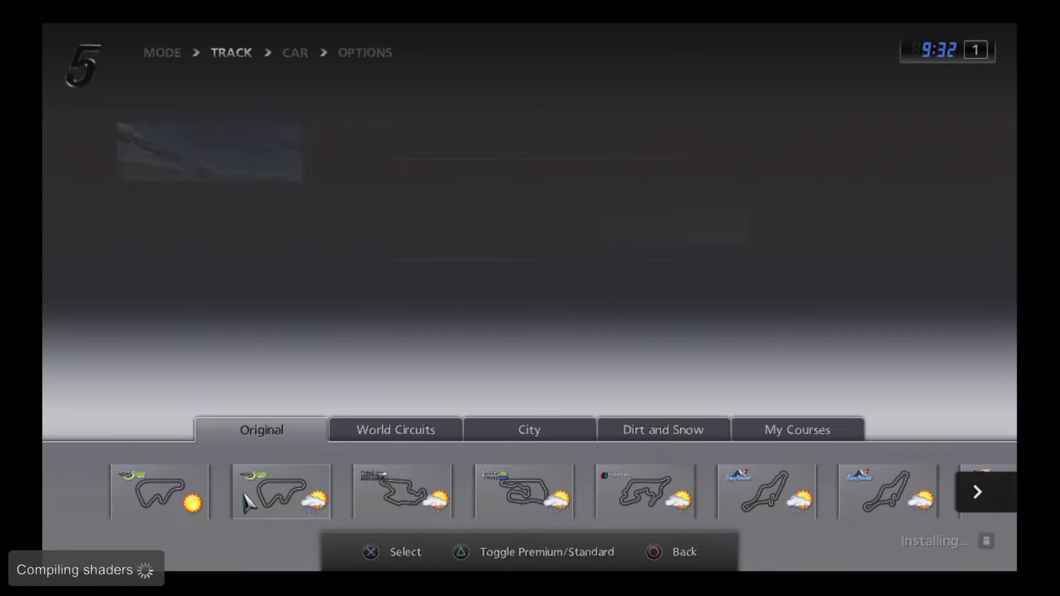
scroll(578, 497, down, 5)
scroll(535, 495, down, 1)
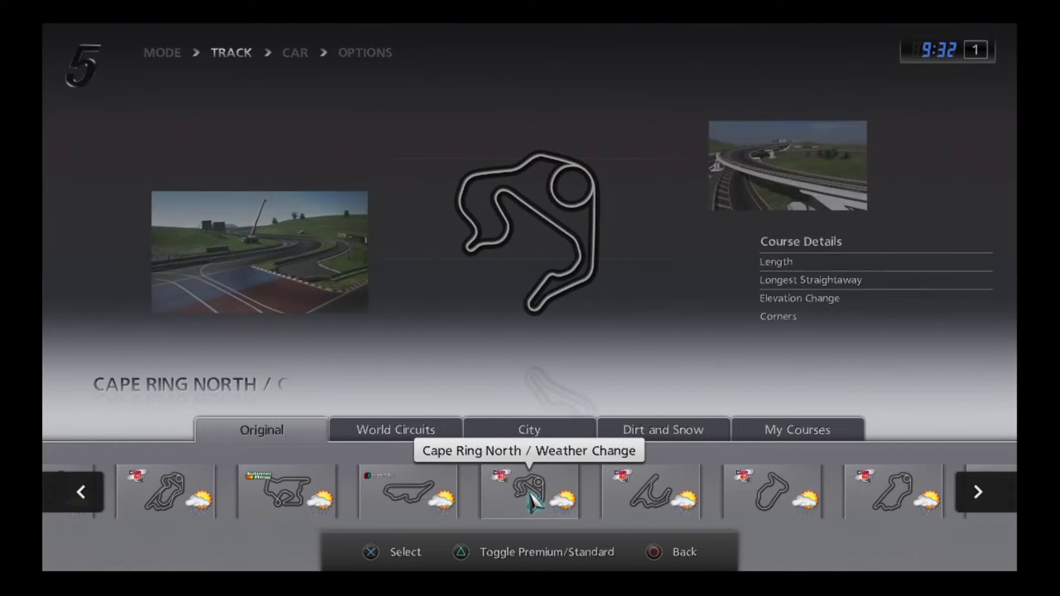
click(531, 495)
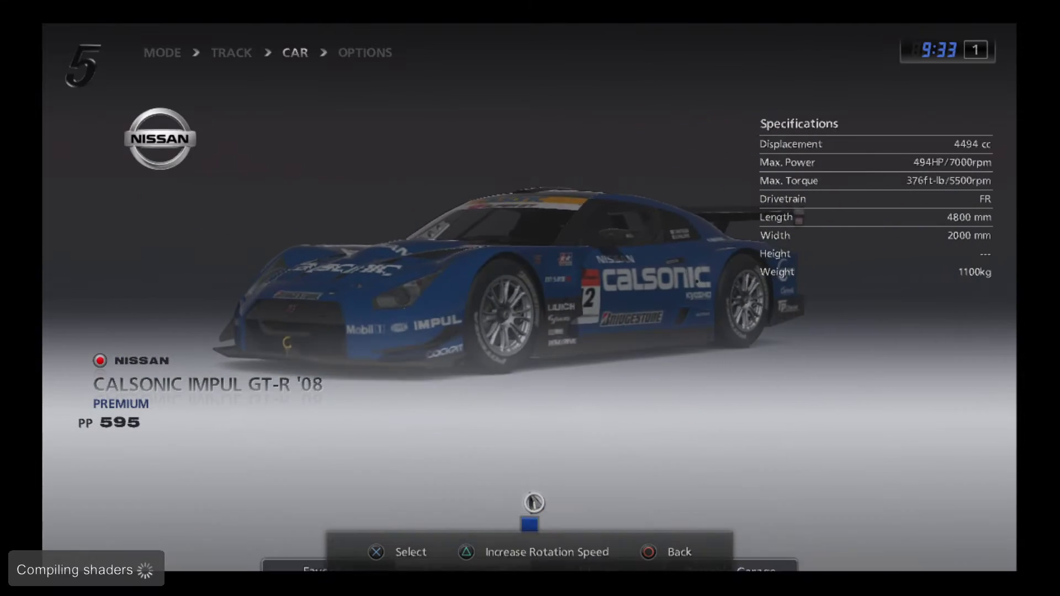
click(534, 491)
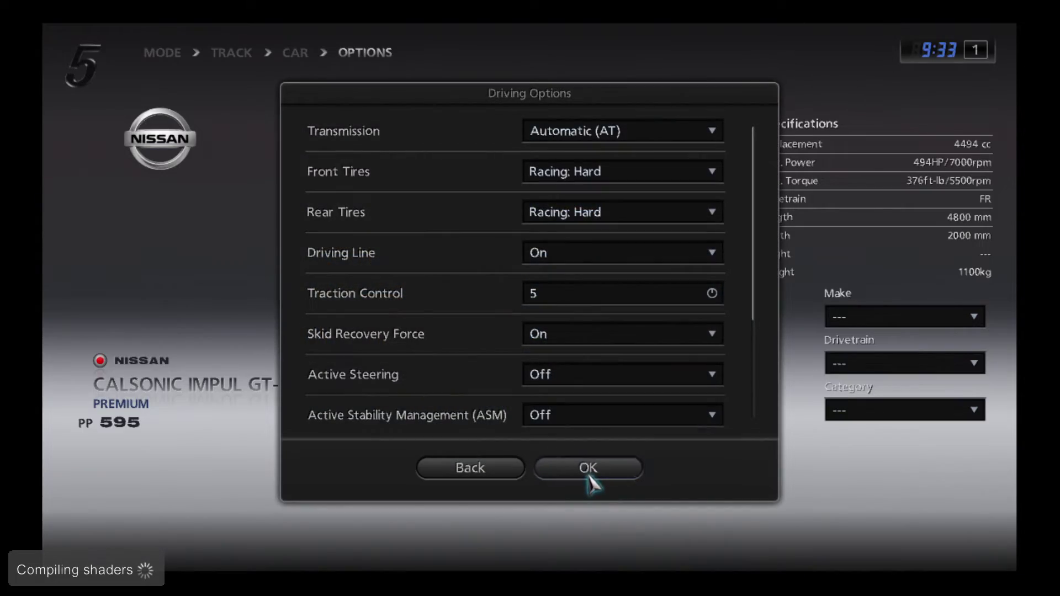
click(589, 469)
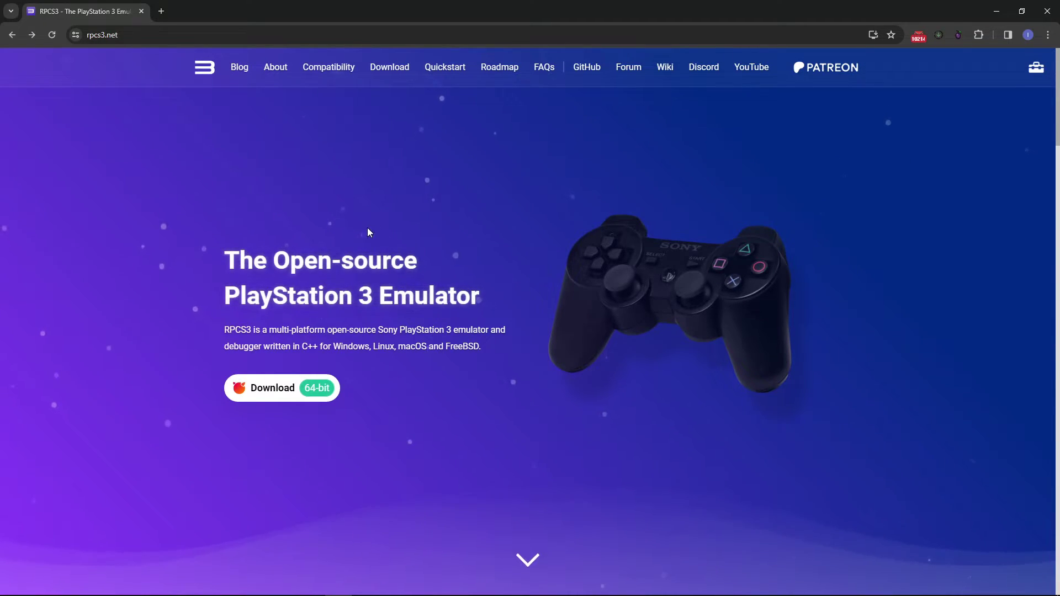
Go to the rpcs3.net download page with the Download 64-bit button
click(286, 389)
scroll(367, 340, down, 2)
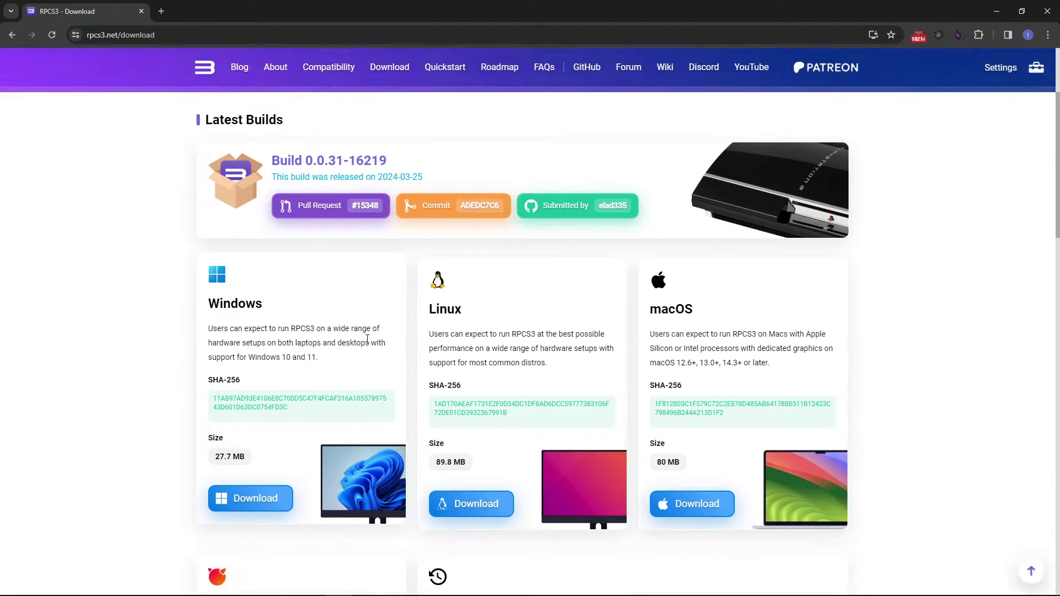
scroll(367, 340, down, 1)
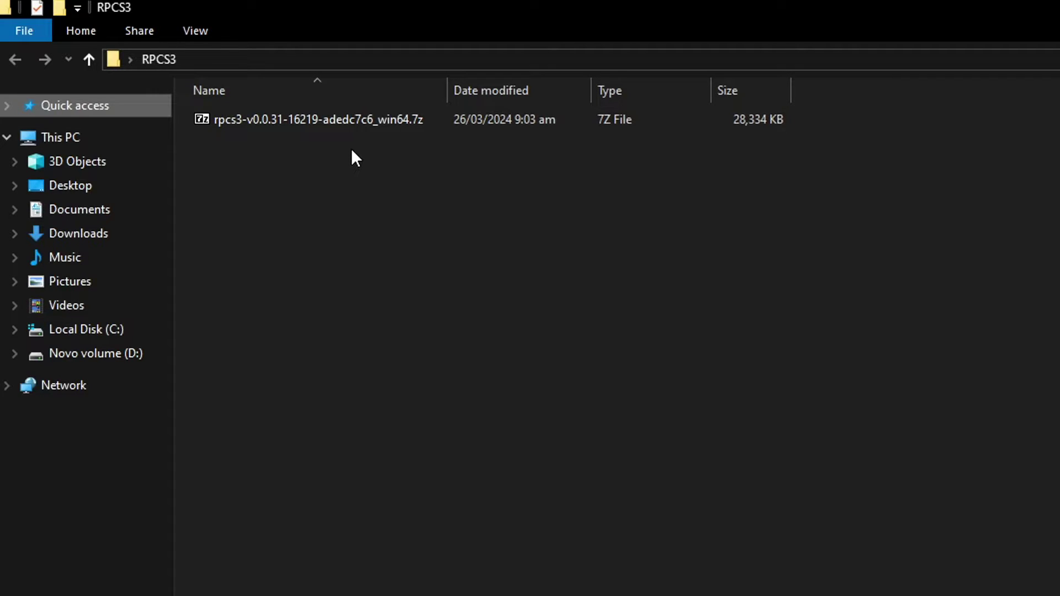
Extract the RPCS3 .7z build with 7-Zip Extract Here, then permanently delete the archive
click(326, 120)
right_click(326, 120)
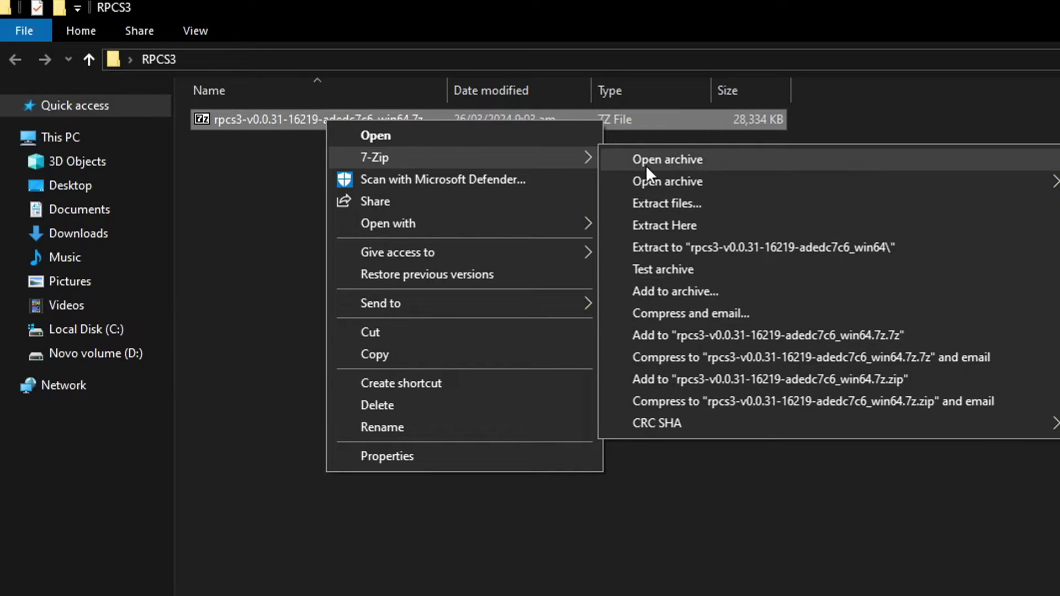
click(667, 226)
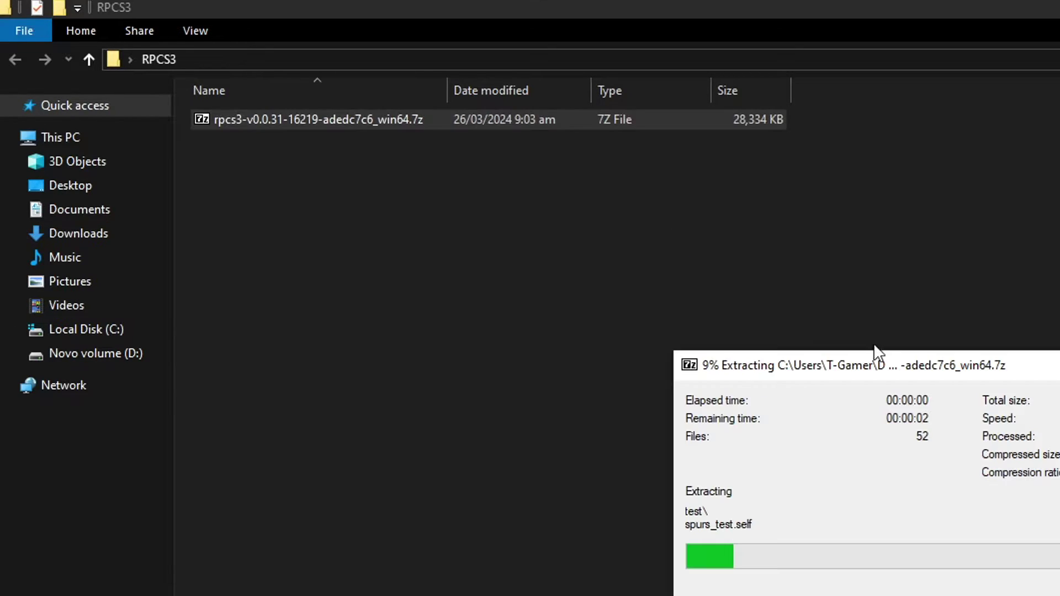
key(shift+Delete)
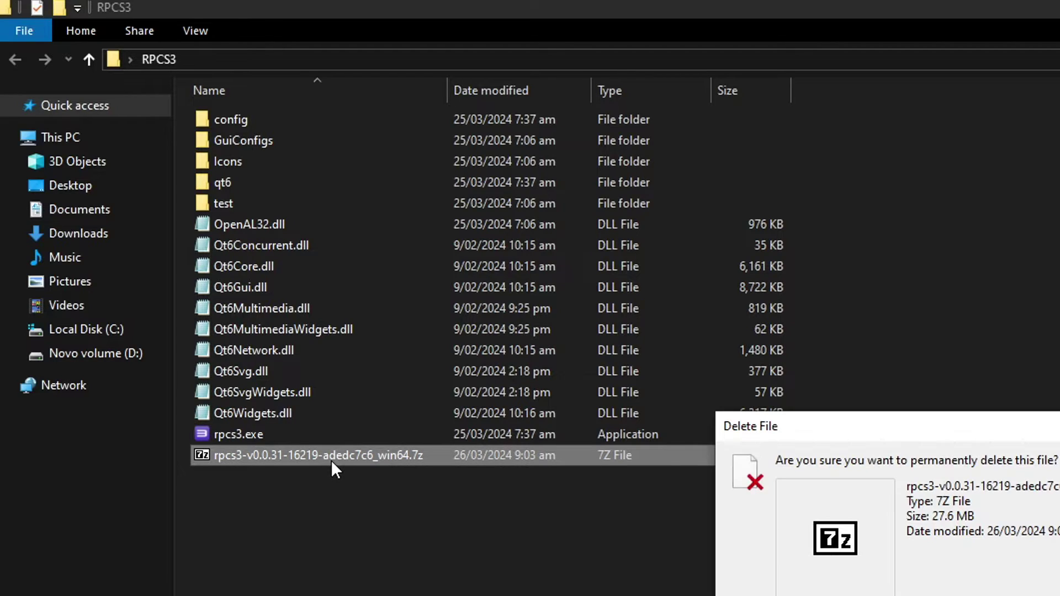
key(Return)
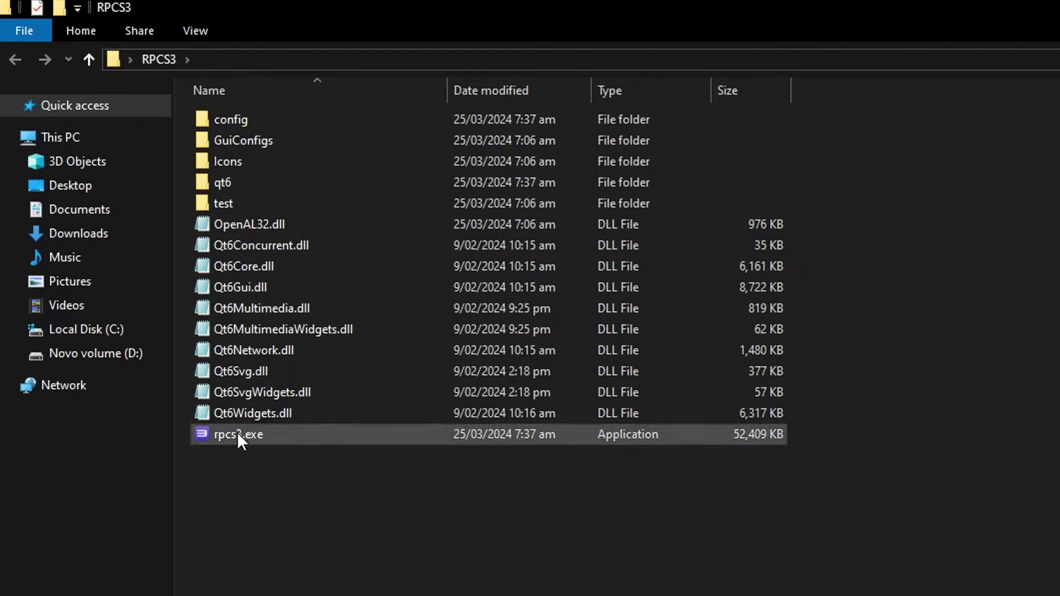
Launch rpcs3.exe and finish the welcome with dark theme off, Do not show again and Quickstart ticked, then maximize
click(238, 435)
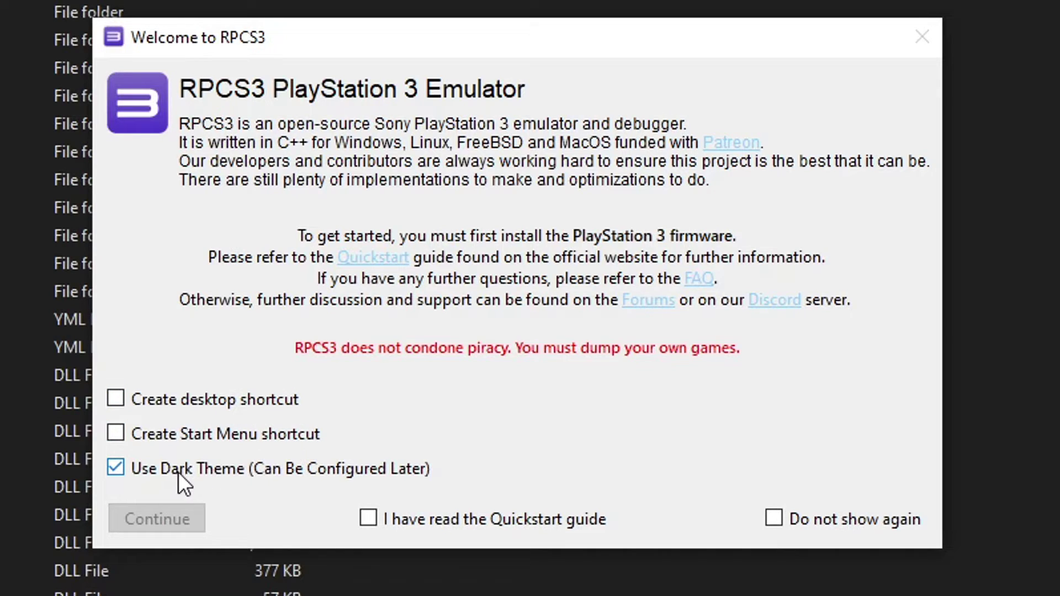
click(199, 474)
click(772, 520)
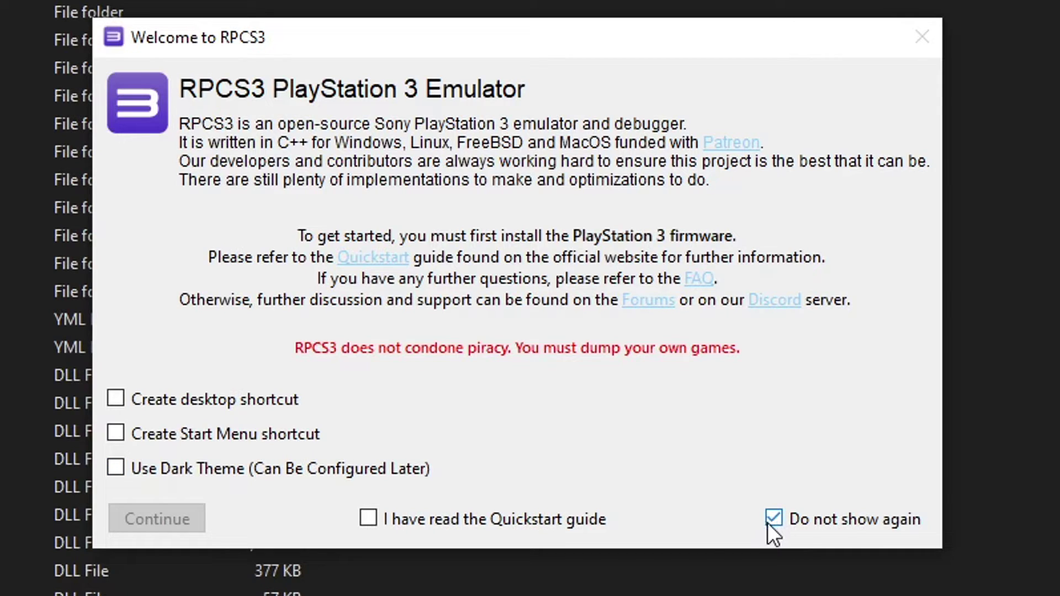
click(369, 520)
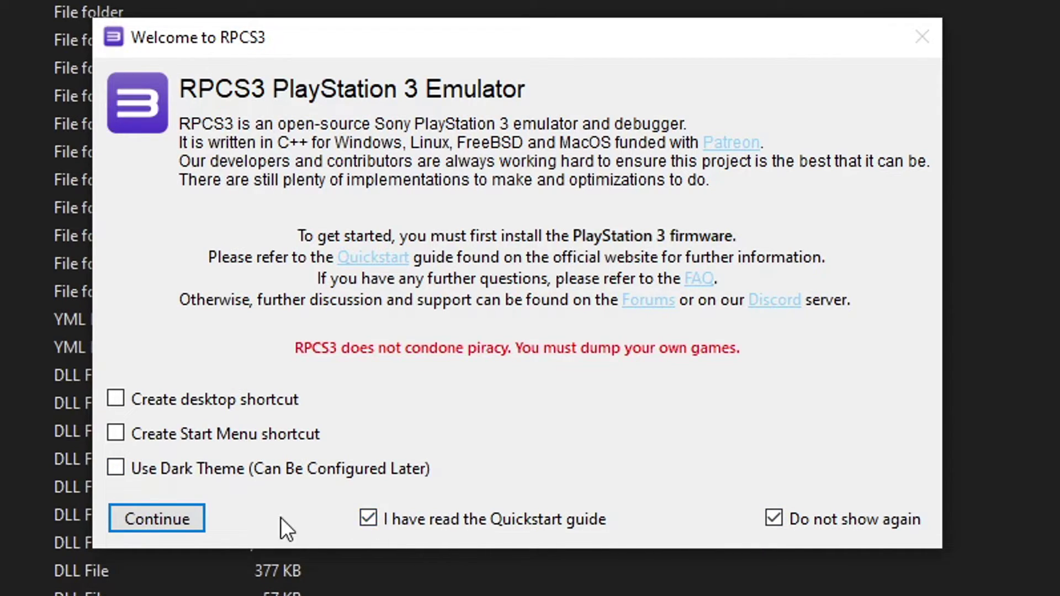
click(178, 523)
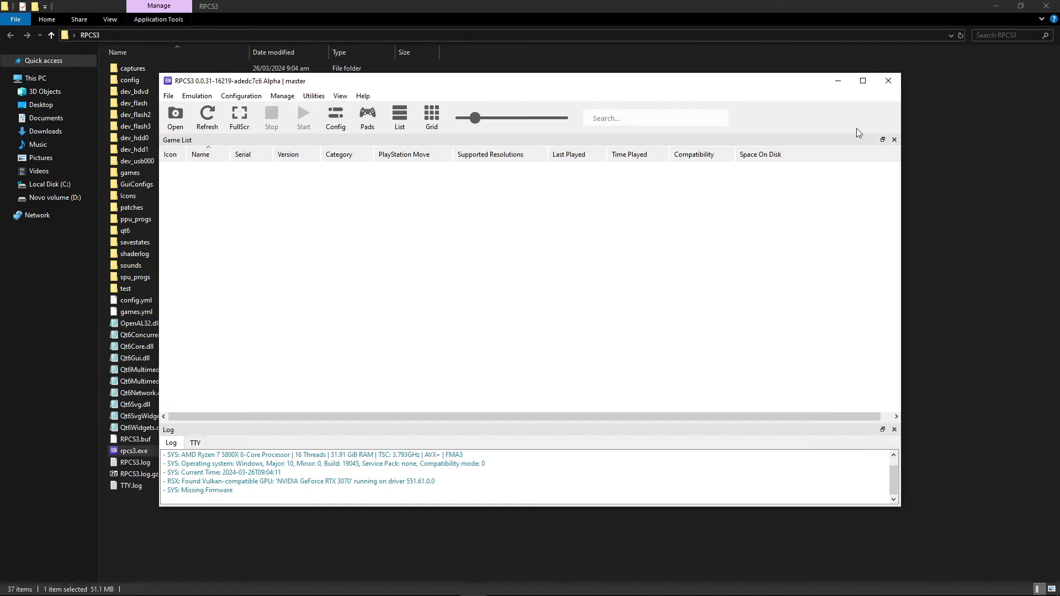
click(862, 80)
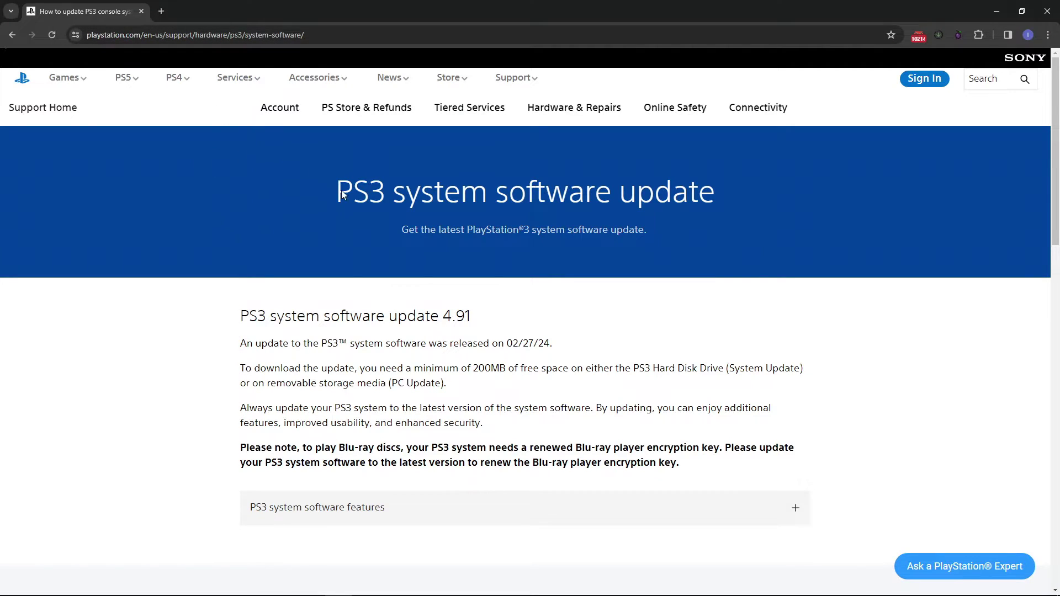
scroll(475, 267, down, 2)
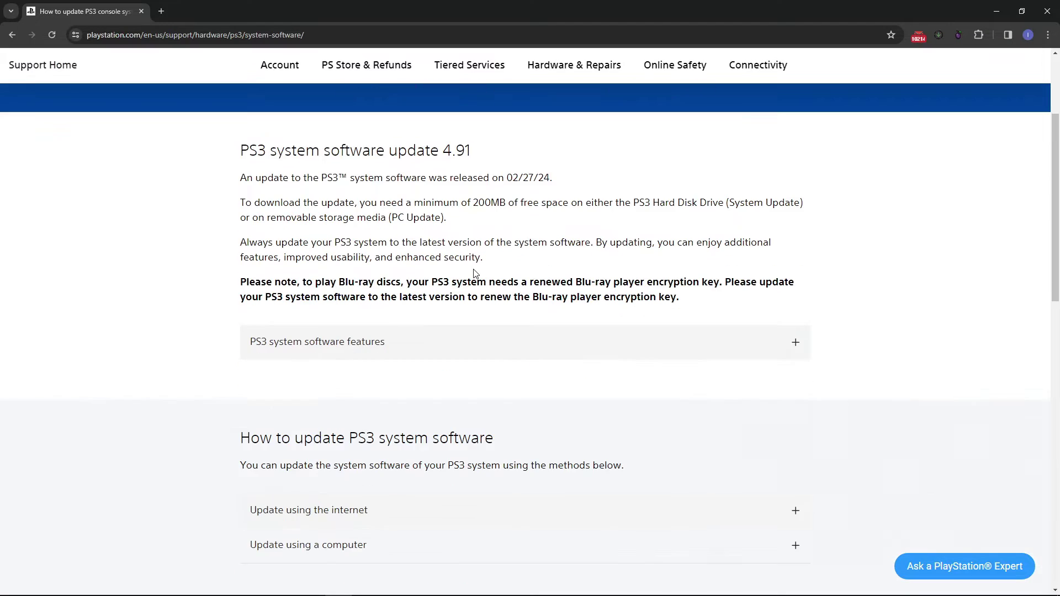
scroll(476, 267, down, 1)
scroll(475, 270, down, 1)
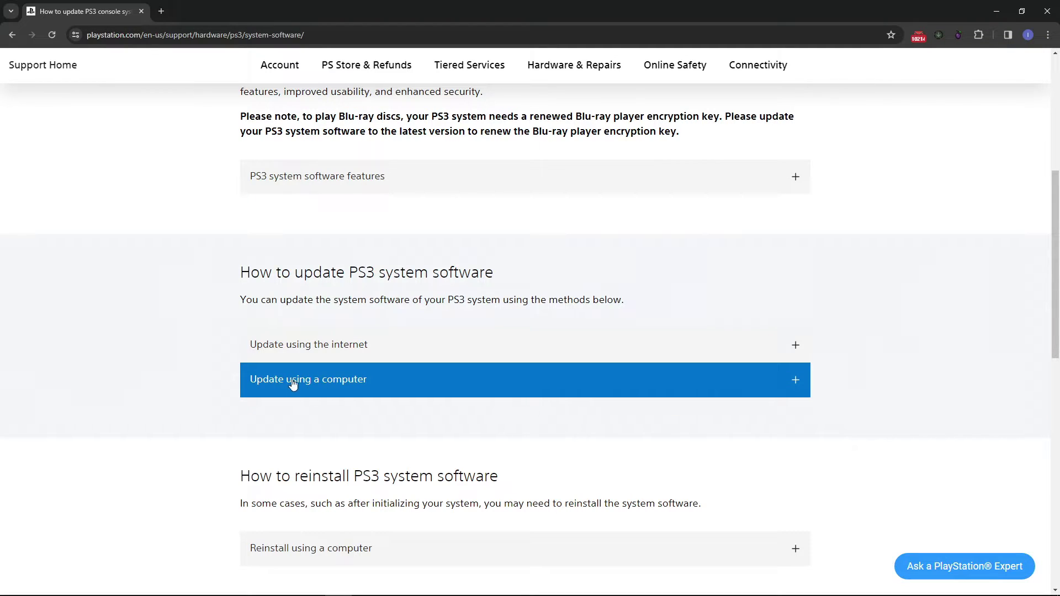
Expand 'Update using a computer' and copy the Download PS3 Update link address
click(329, 388)
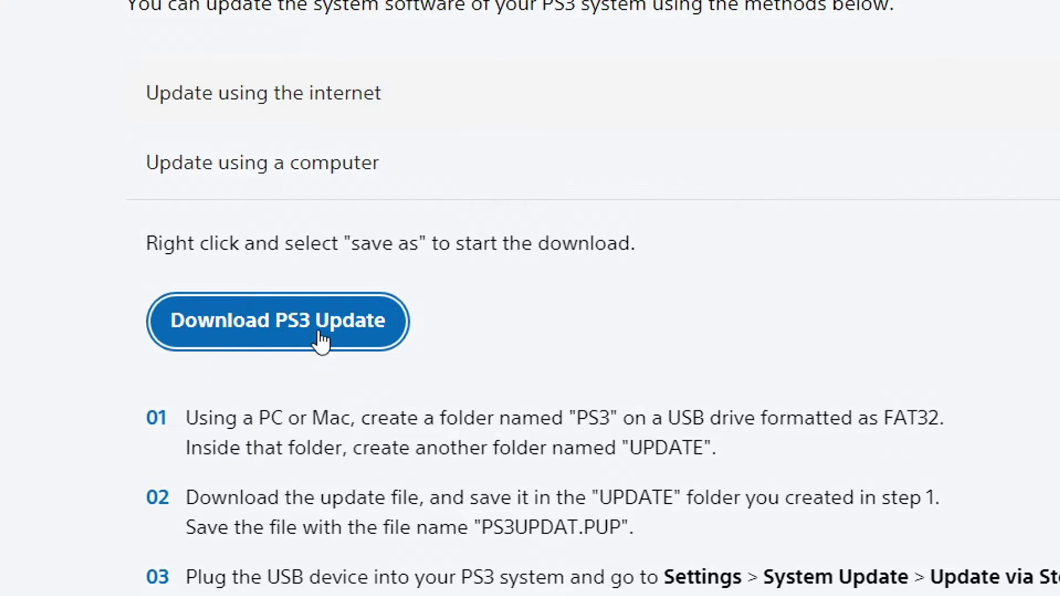
right_click(276, 325)
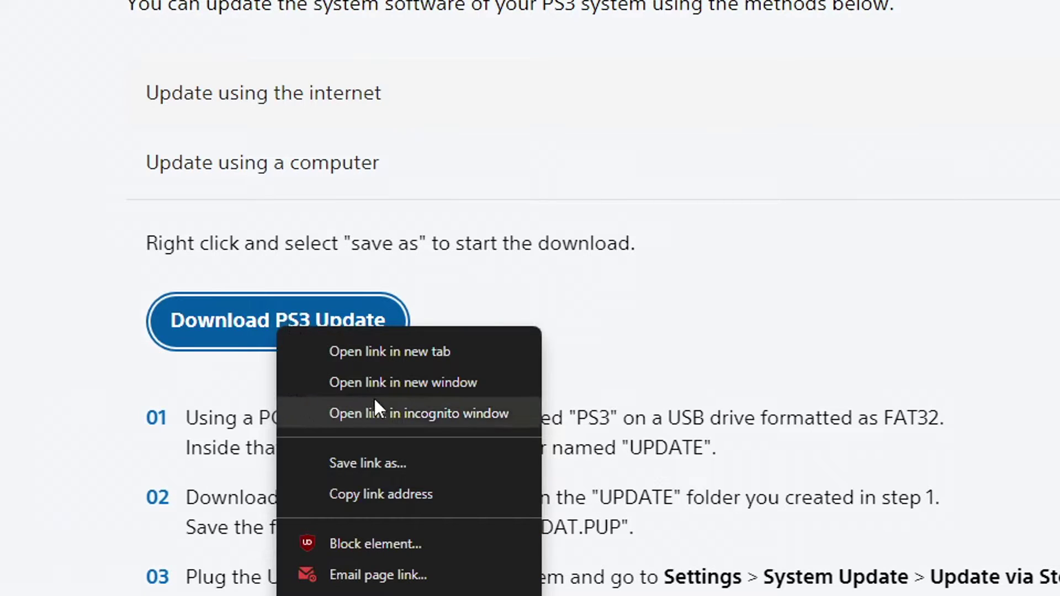
click(390, 495)
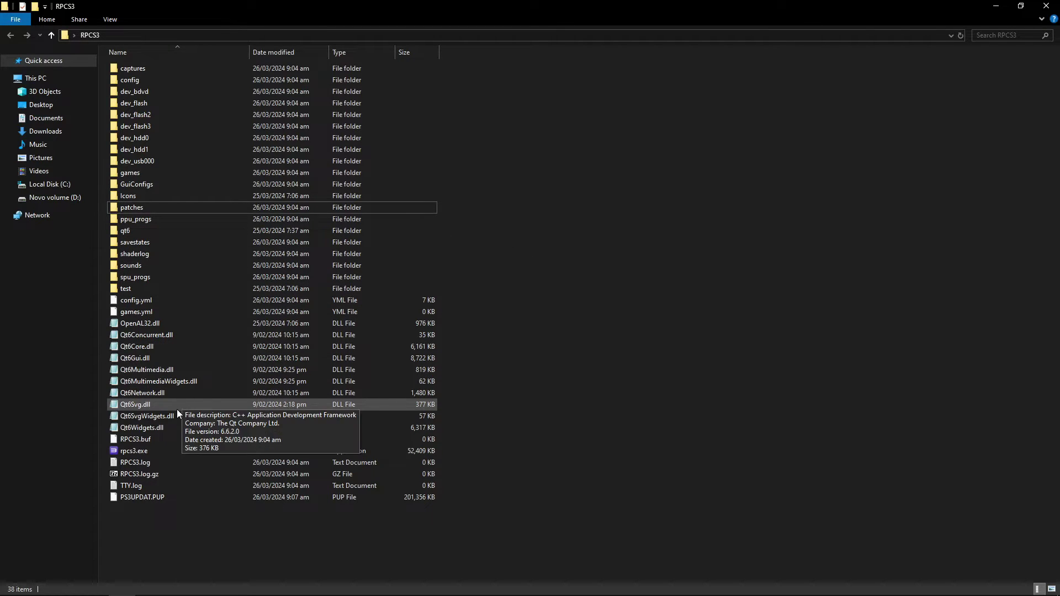
Confirm PS3UPDAT.PUP is in the RPCS3 folder, deselect it, and go back to RPCS3
click(126, 501)
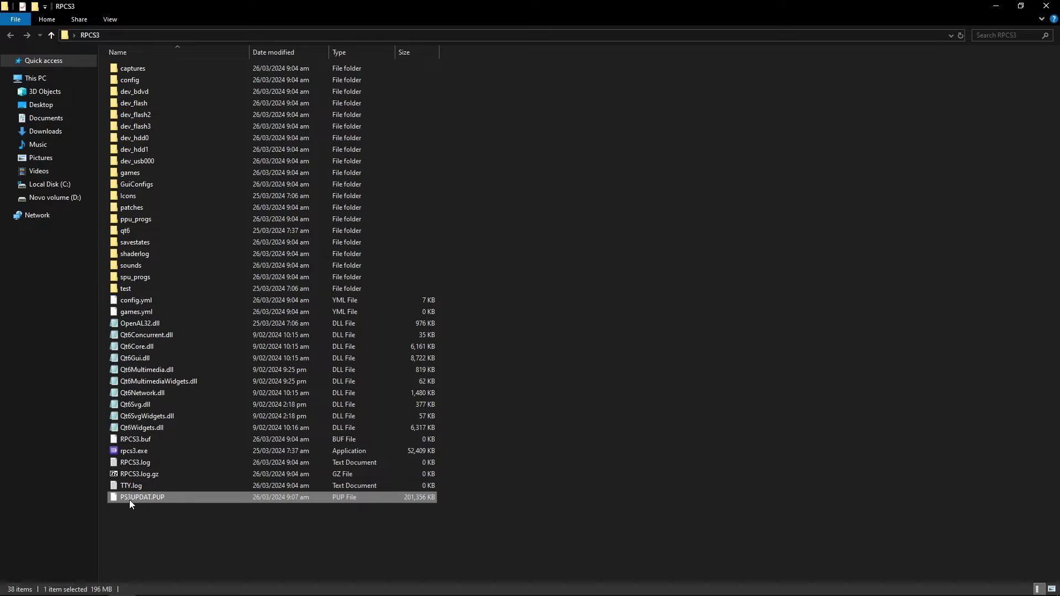
click(515, 437)
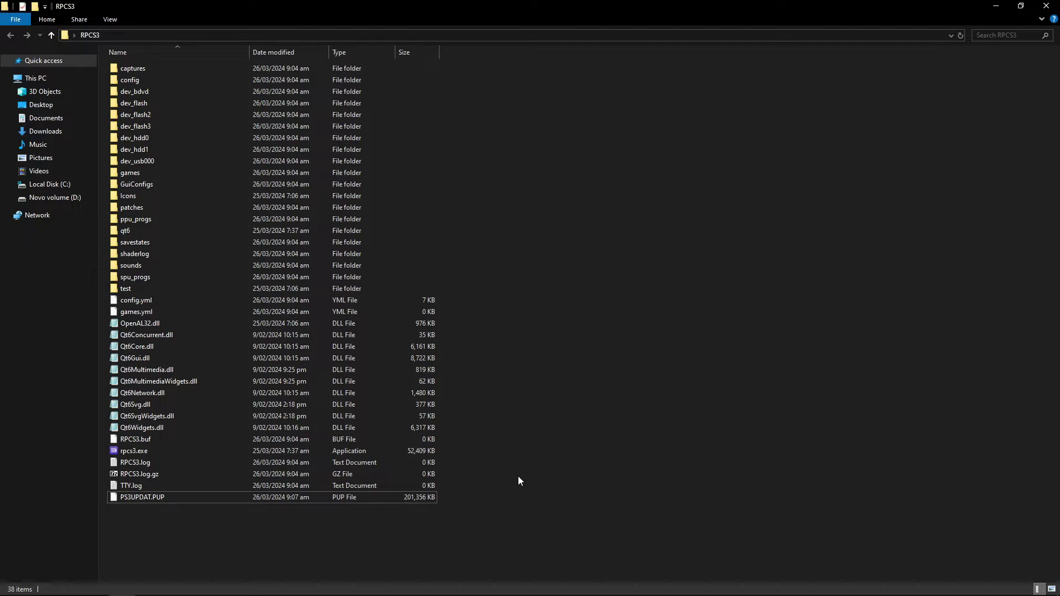
mouse_move(476, 593)
click(476, 585)
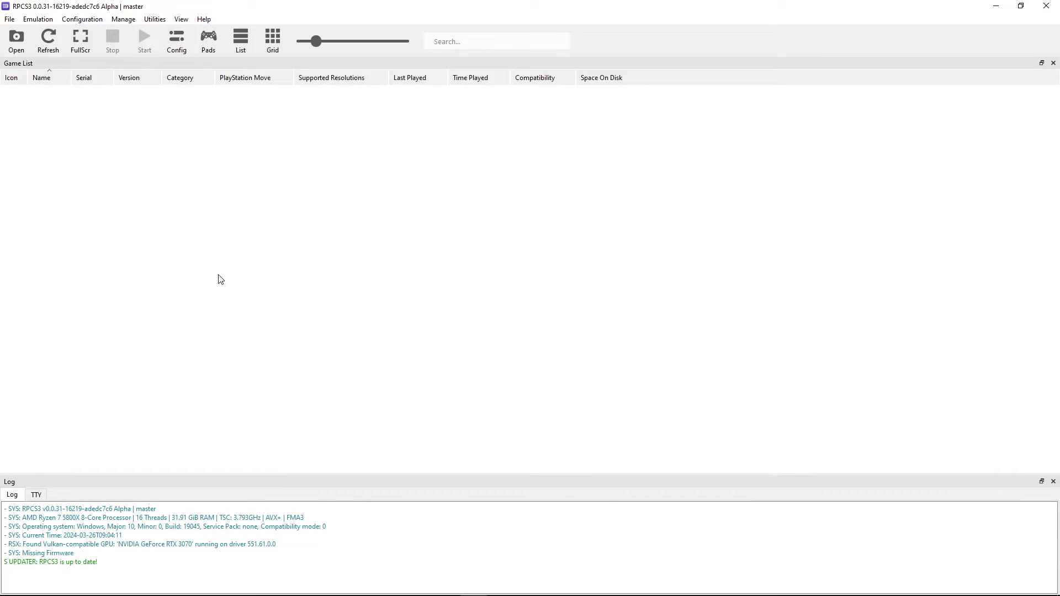
Install the firmware from PS3UPDAT.PUP through File > Install Firmware and dismiss the success message
click(10, 21)
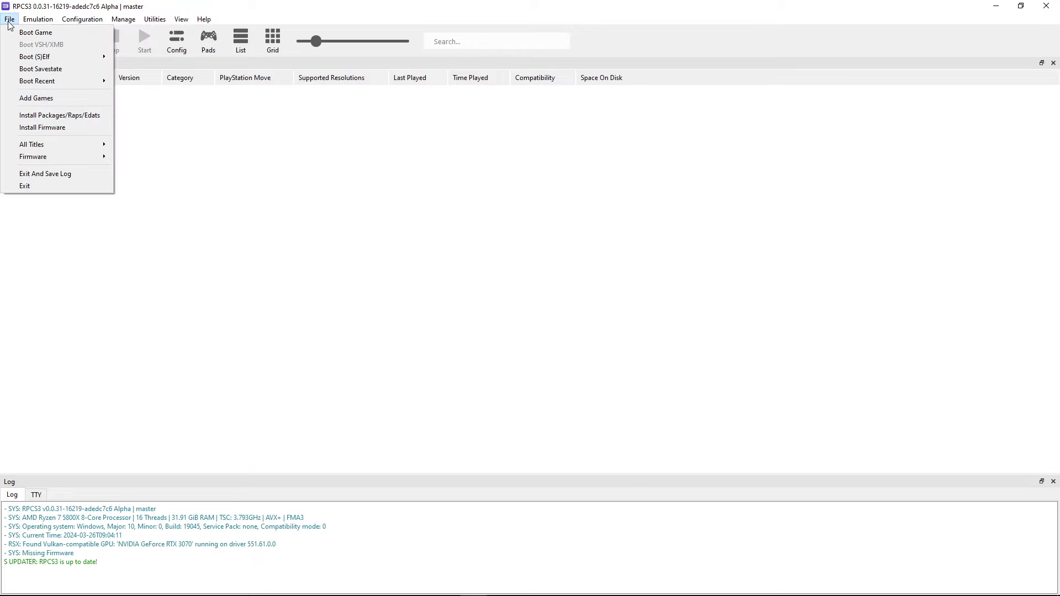
click(53, 129)
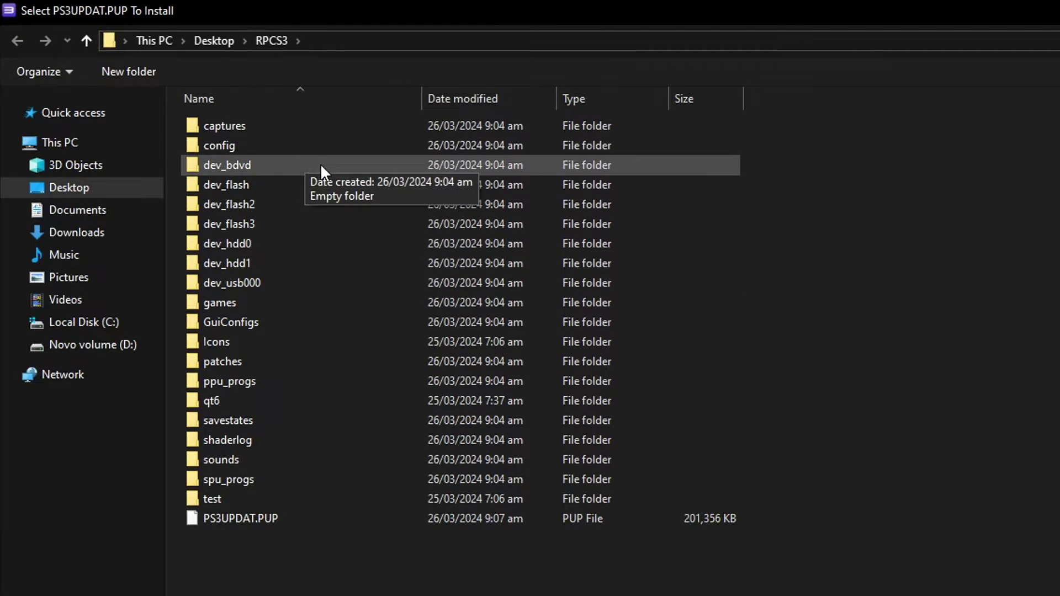
click(253, 518)
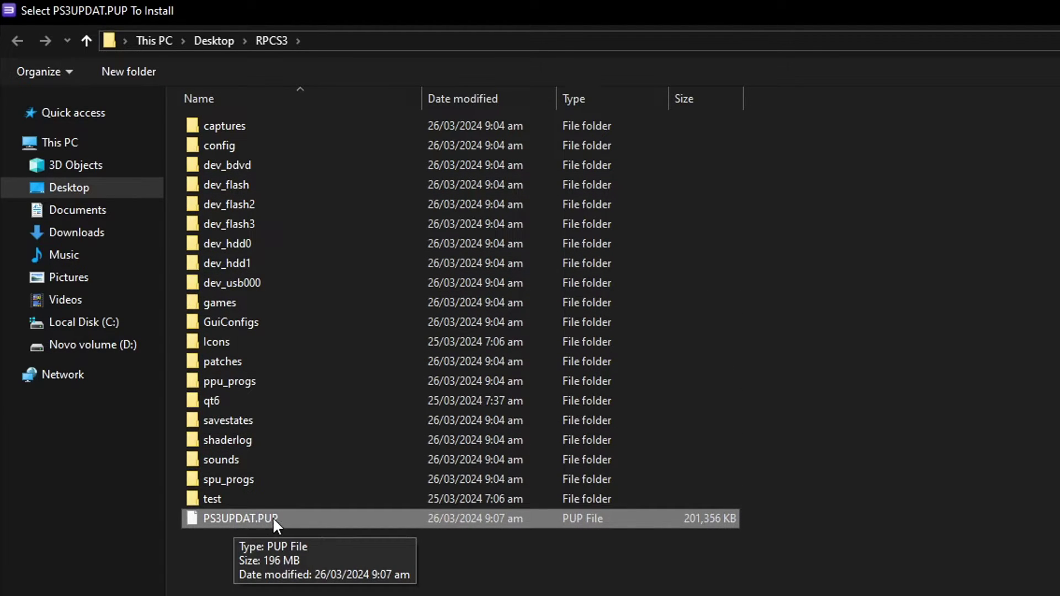
double_click(272, 518)
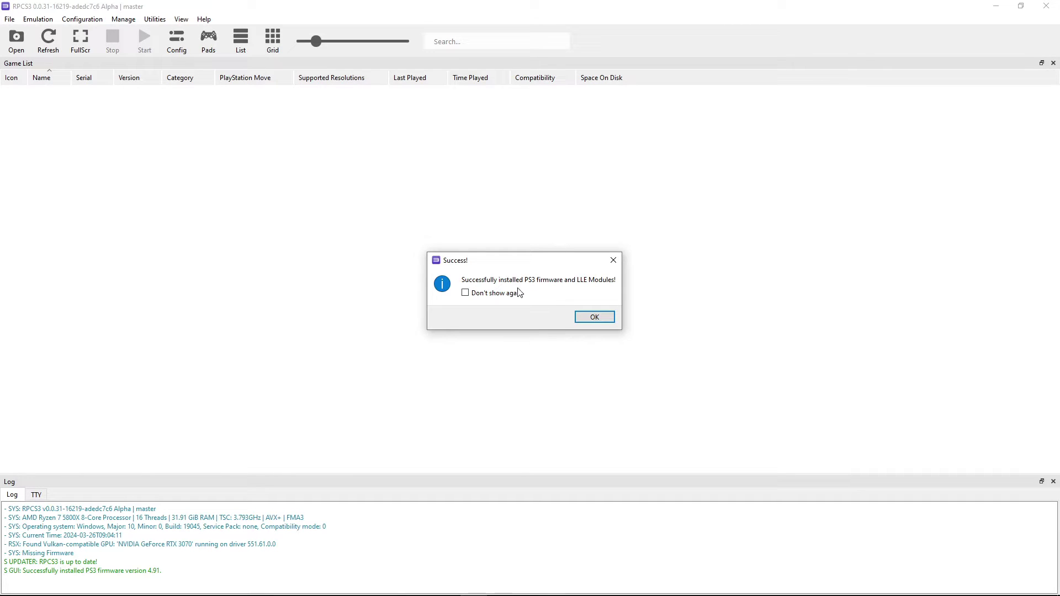
click(594, 320)
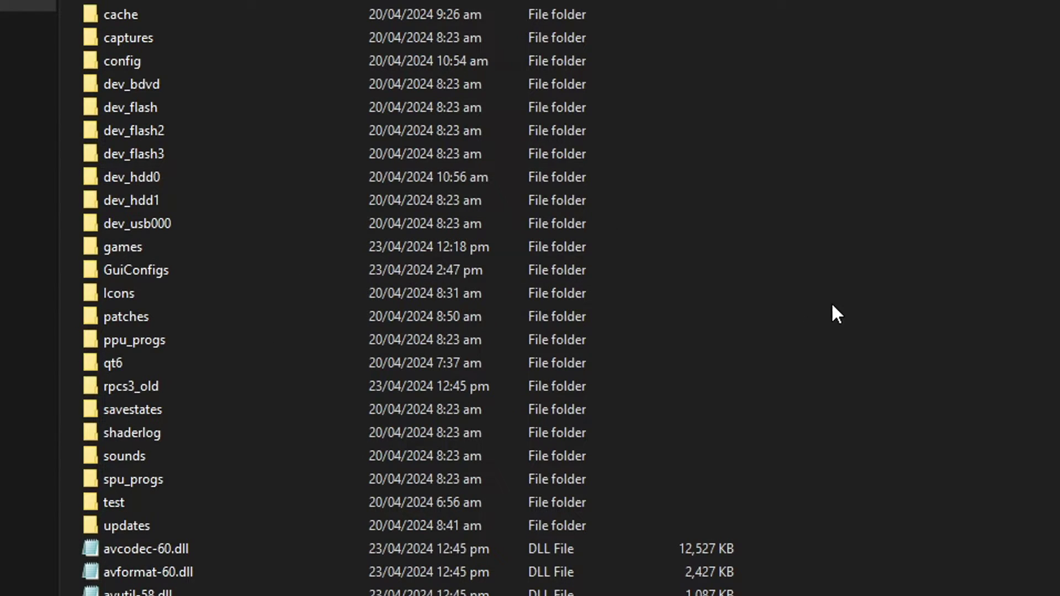
Inspect the games\Gran Turismo 5 folder contents, go back up to games, and return to RPCS3
double_click(163, 247)
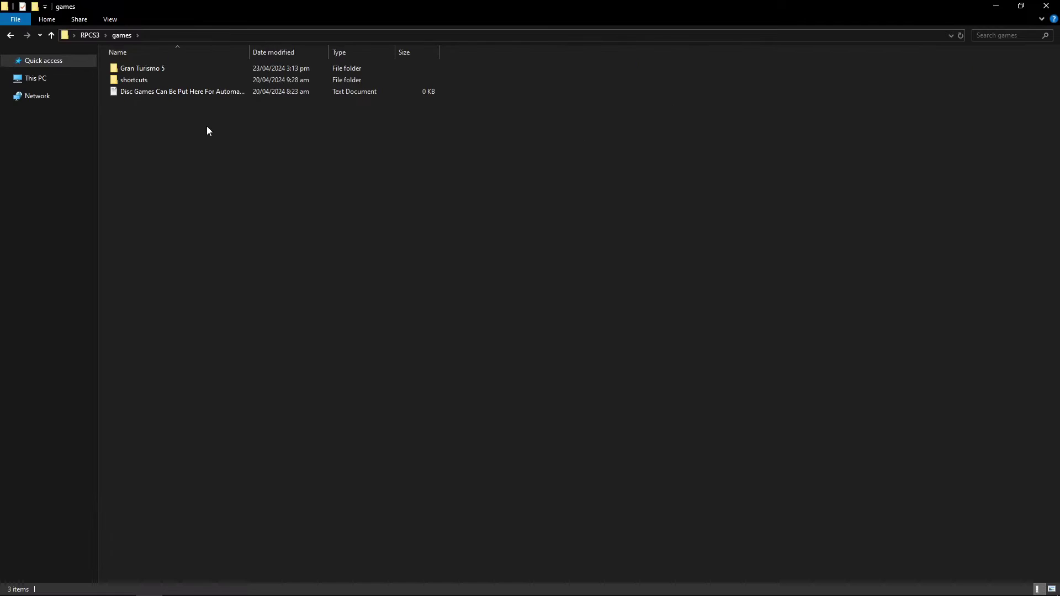
double_click(159, 68)
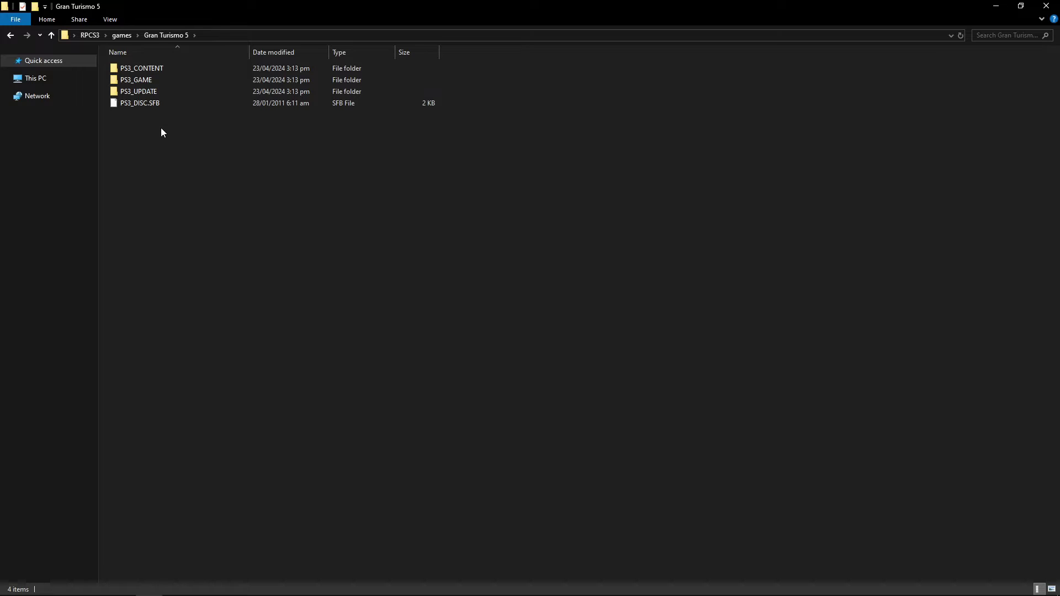
click(122, 35)
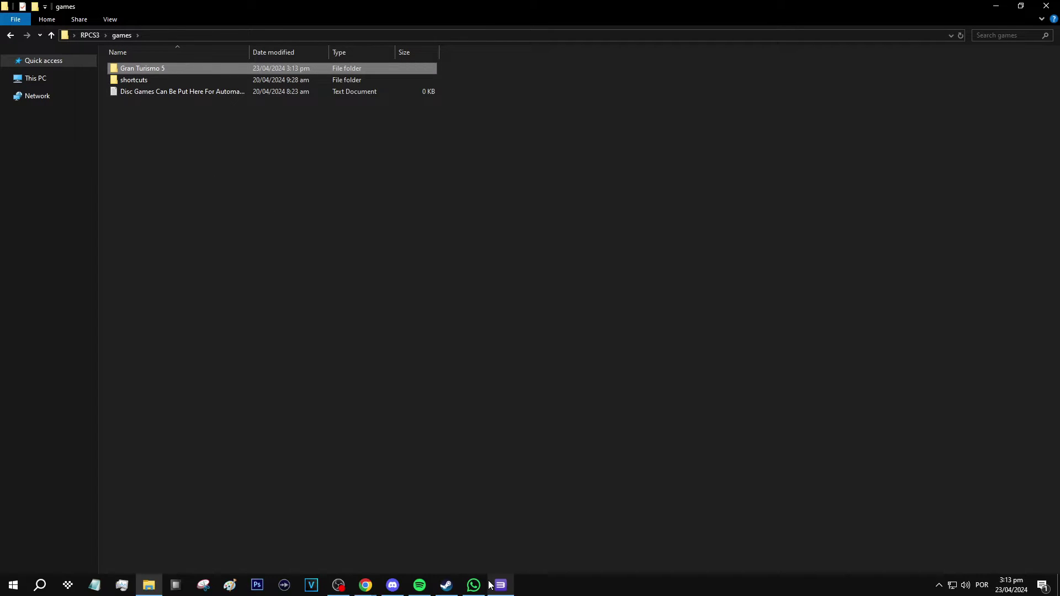
click(497, 584)
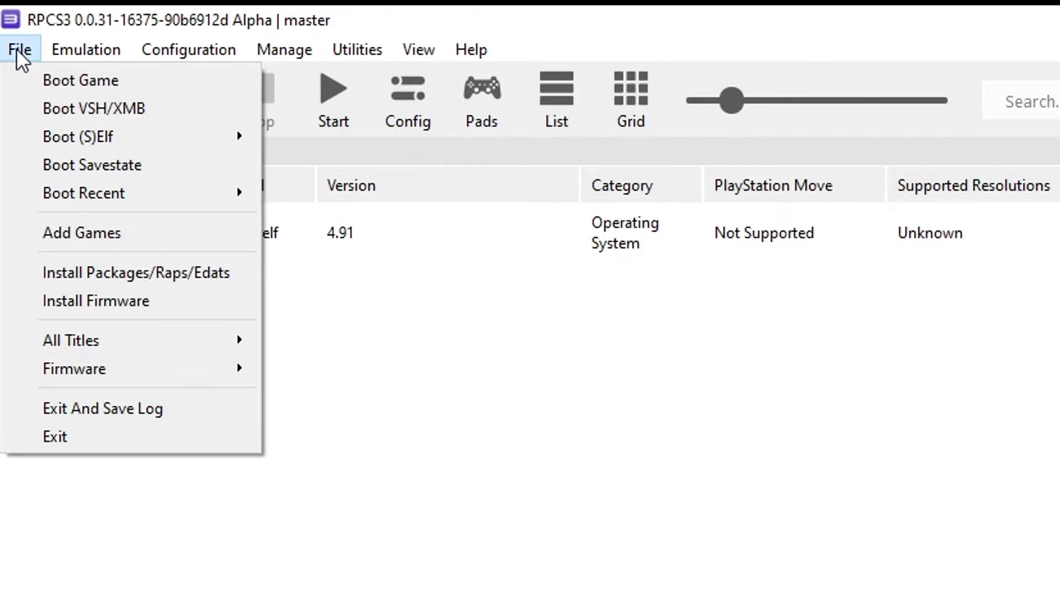
Add the games\Gran Turismo 5 folder with File > Add Games and dismiss the success message
click(88, 235)
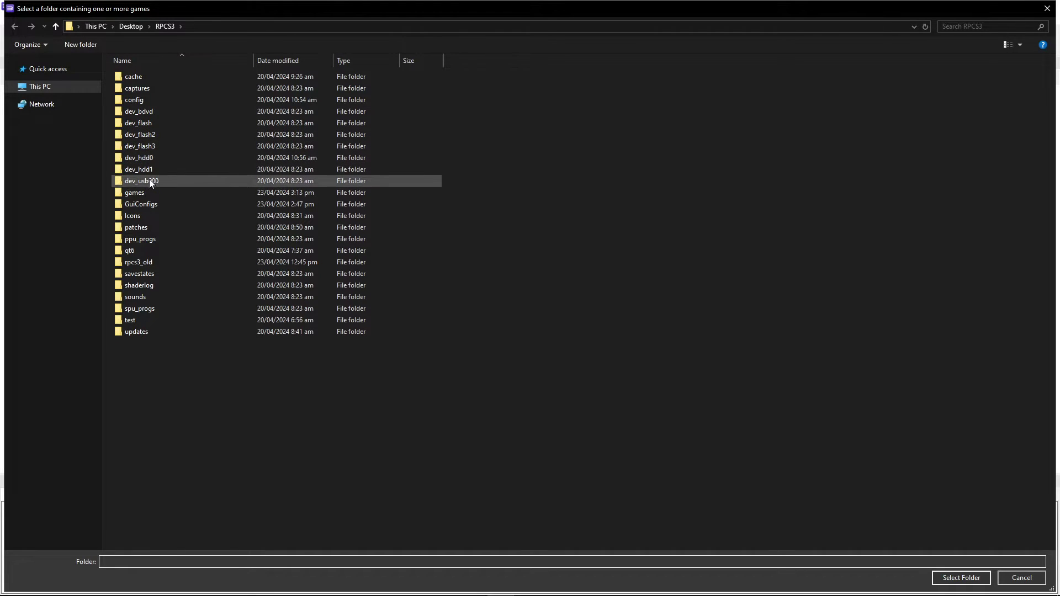
double_click(142, 193)
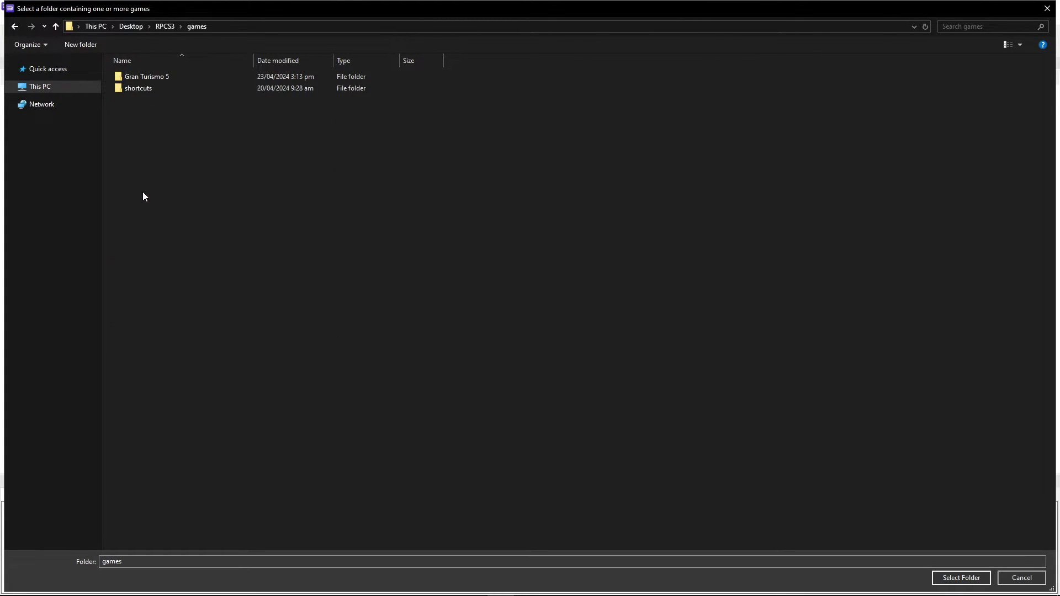
click(143, 79)
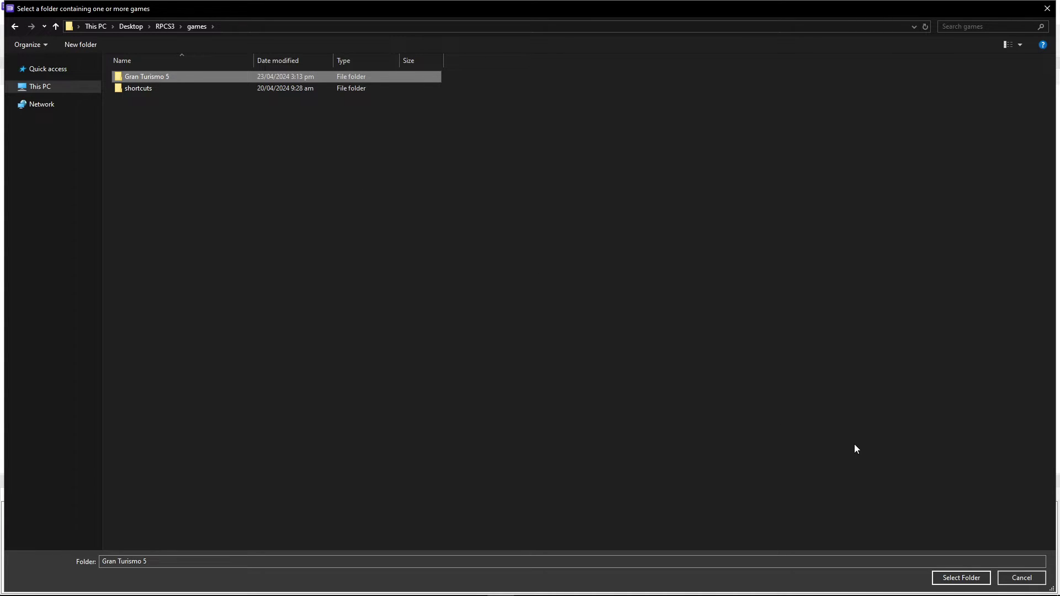
click(961, 579)
click(647, 345)
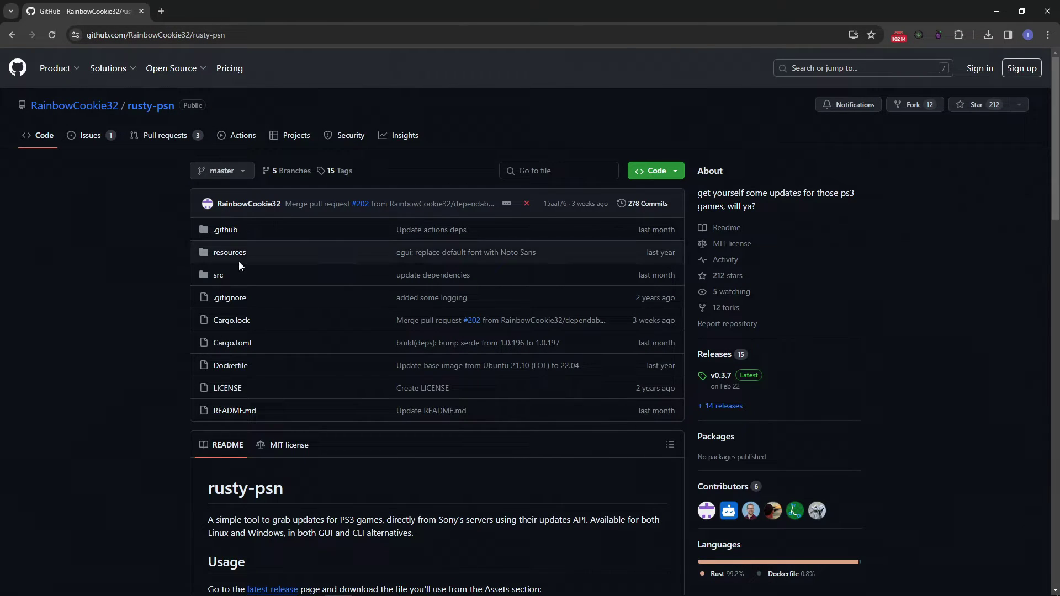
Open the Releases page of the rusty-psn repository
click(714, 354)
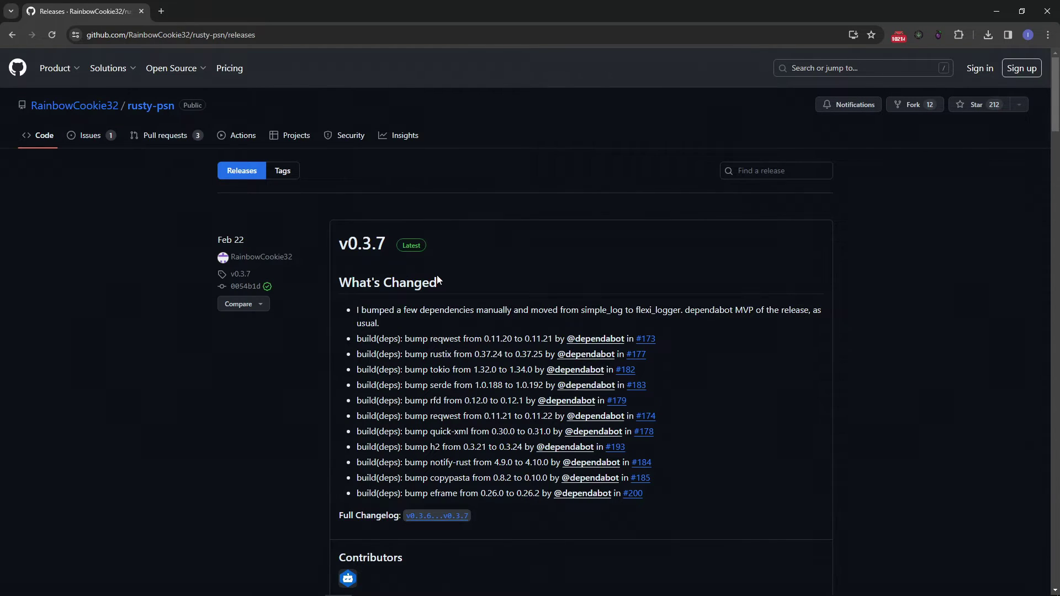
scroll(462, 287, down, 3)
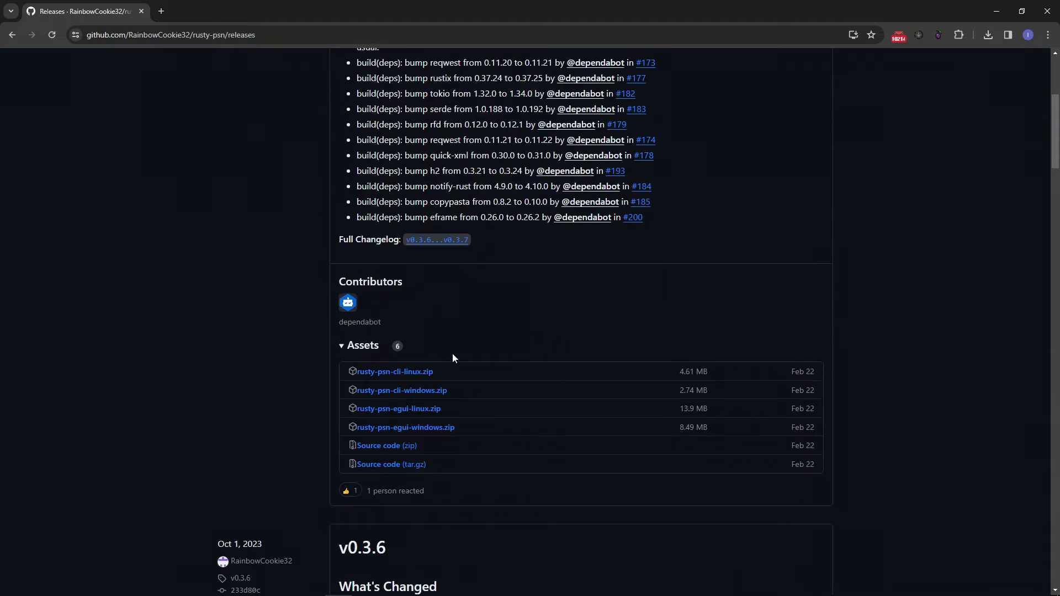
scroll(452, 358, down, 1)
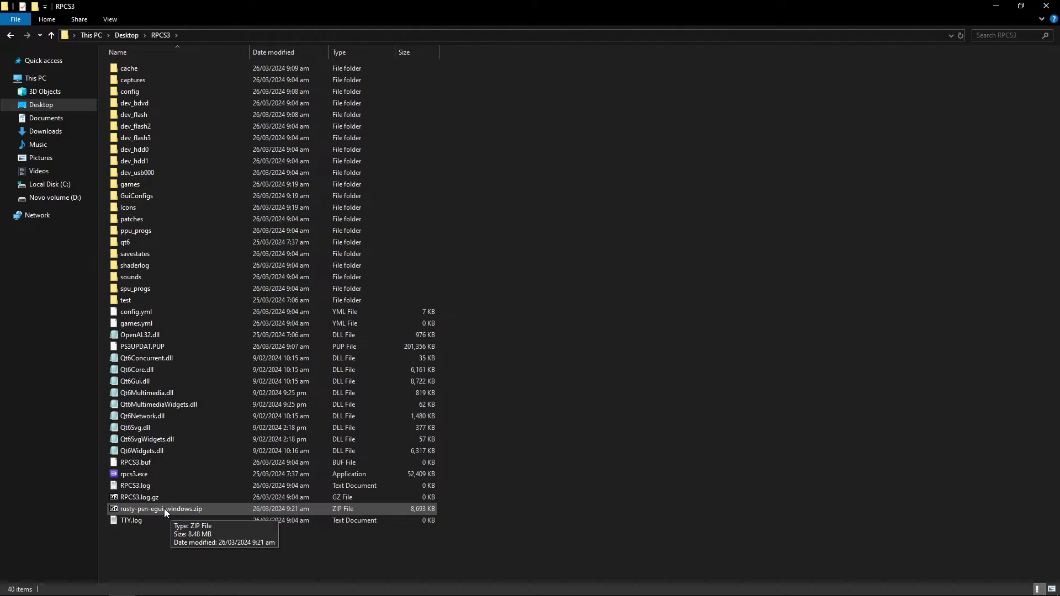
Extract rusty-psn.exe from rusty-psn-egui-windows.zip into the RPCS3 folder
click(171, 508)
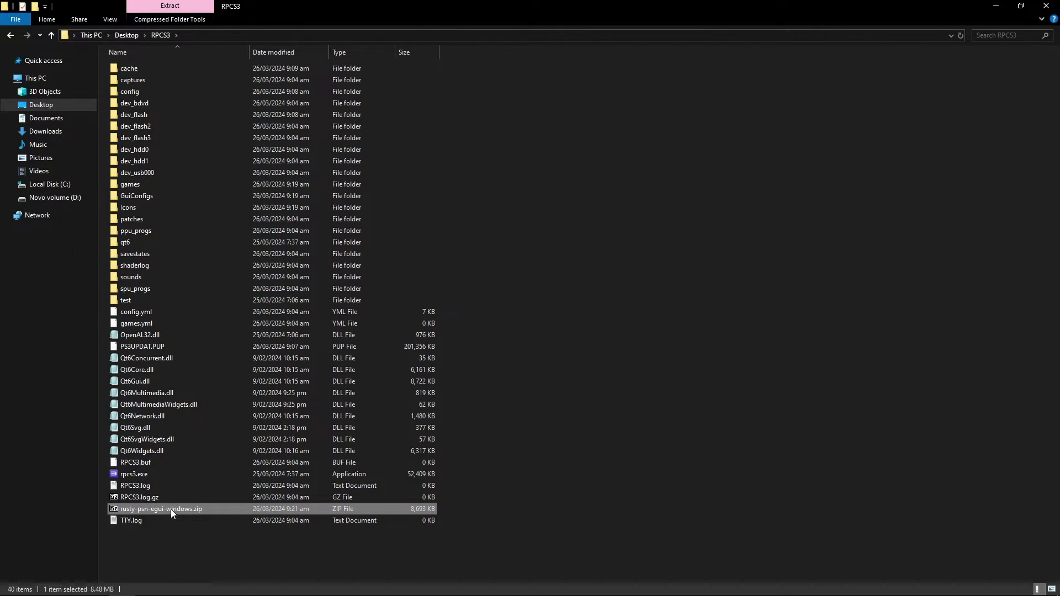
double_click(170, 509)
click(579, 165)
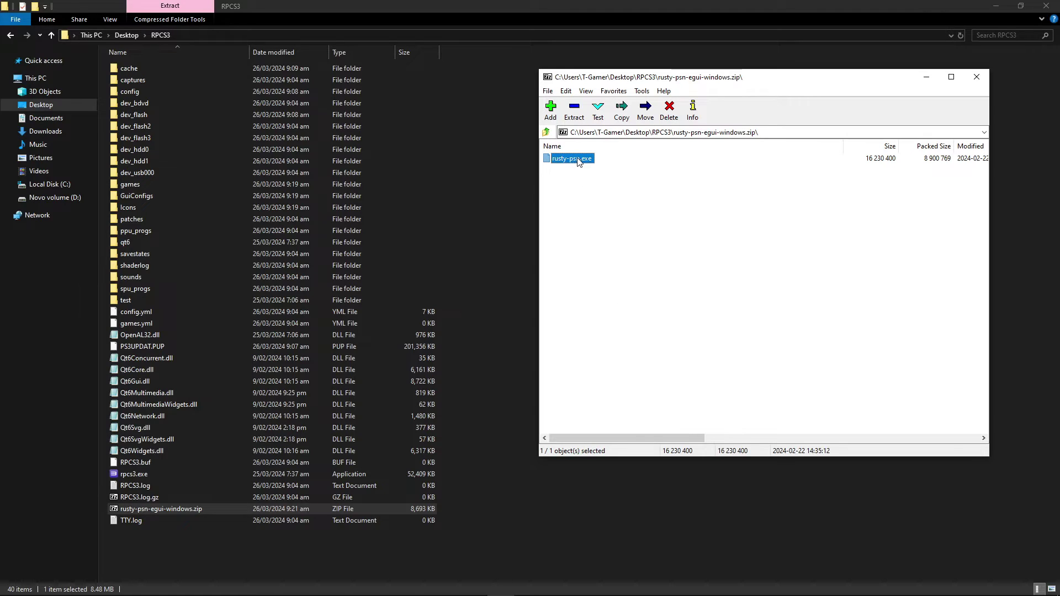
drag(488, 322, 485, 356)
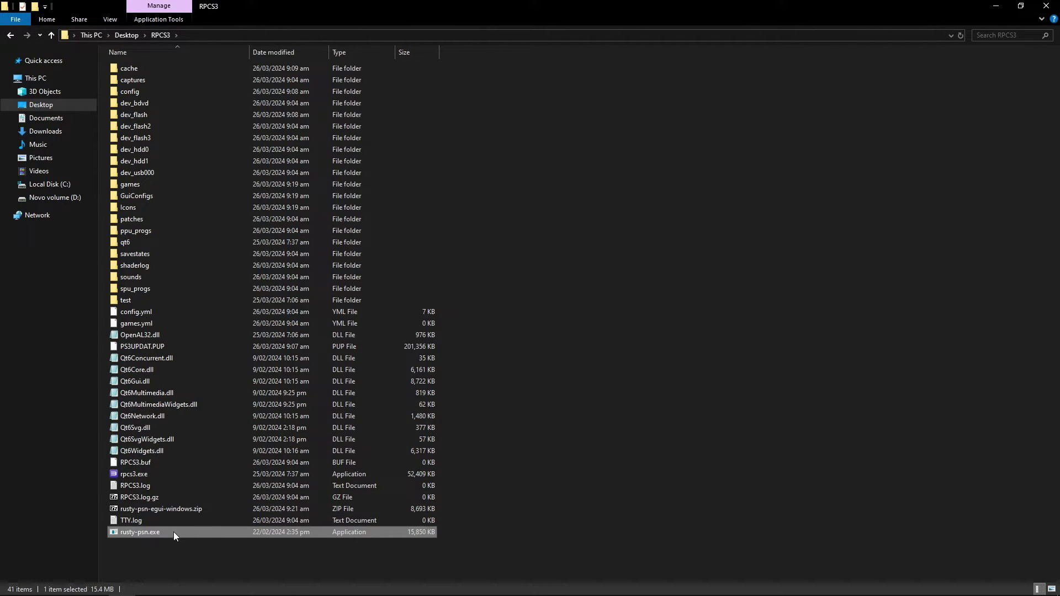
Launch the extracted rusty-psn.exe, then return to the RPCS3 folder in File Explorer
click(157, 520)
click(141, 533)
double_click(145, 533)
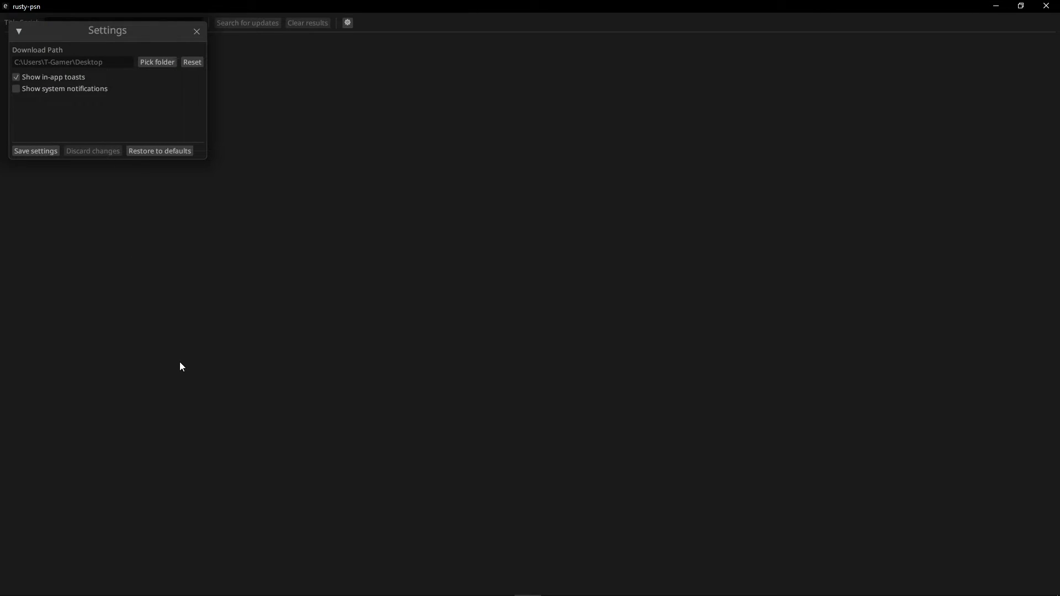
click(126, 583)
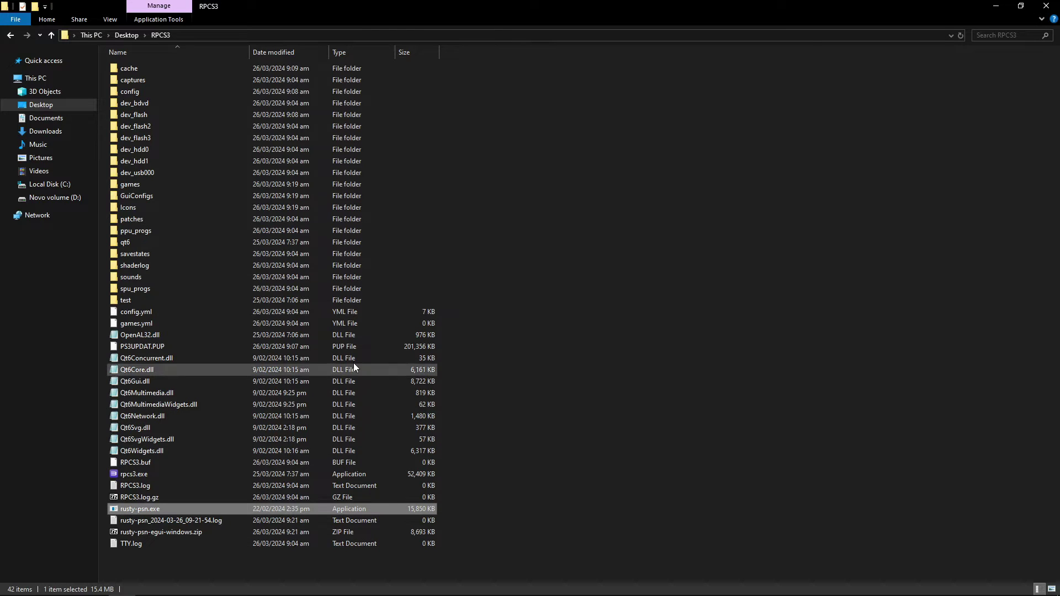
Create a new folder named 'updates' inside the RPCS3 folder
right_click(515, 211)
mouse_move(540, 343)
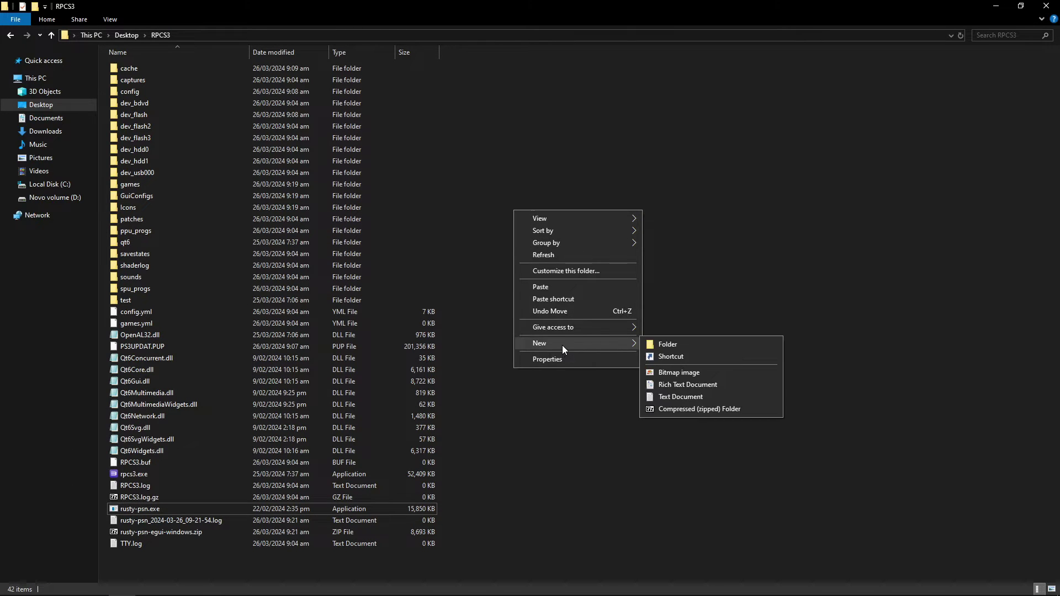
click(679, 347)
text(up)
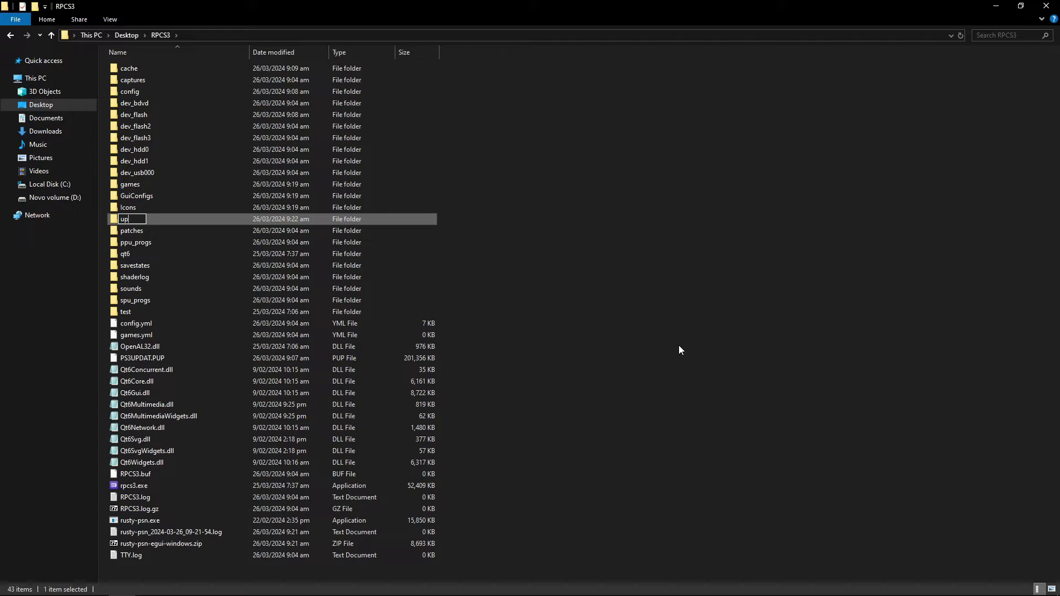
text(dates)
key(Return)
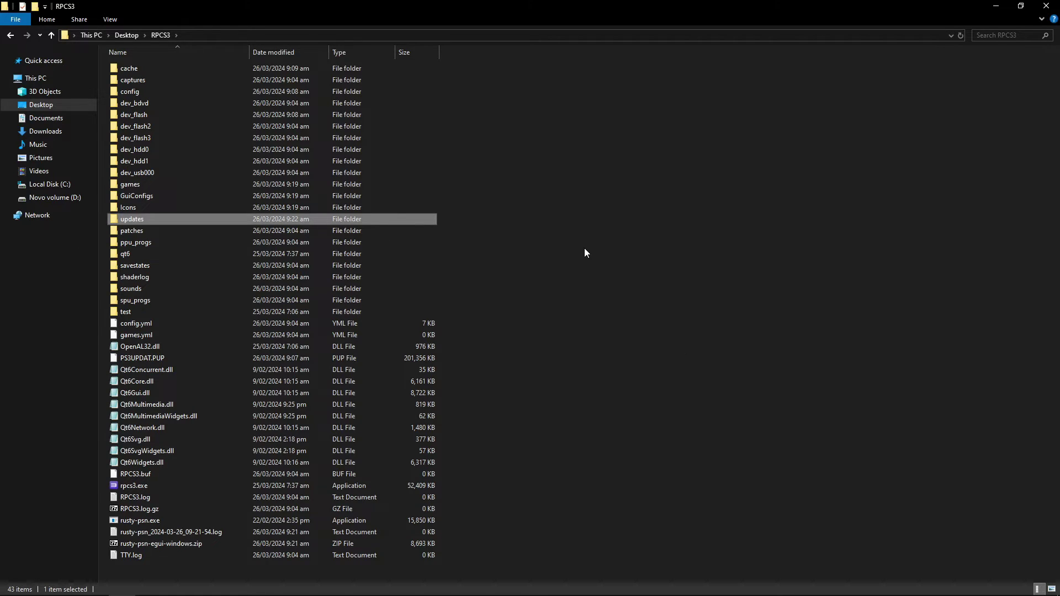
click(566, 295)
Set rusty-psn's download folder to the new updates folder
click(533, 586)
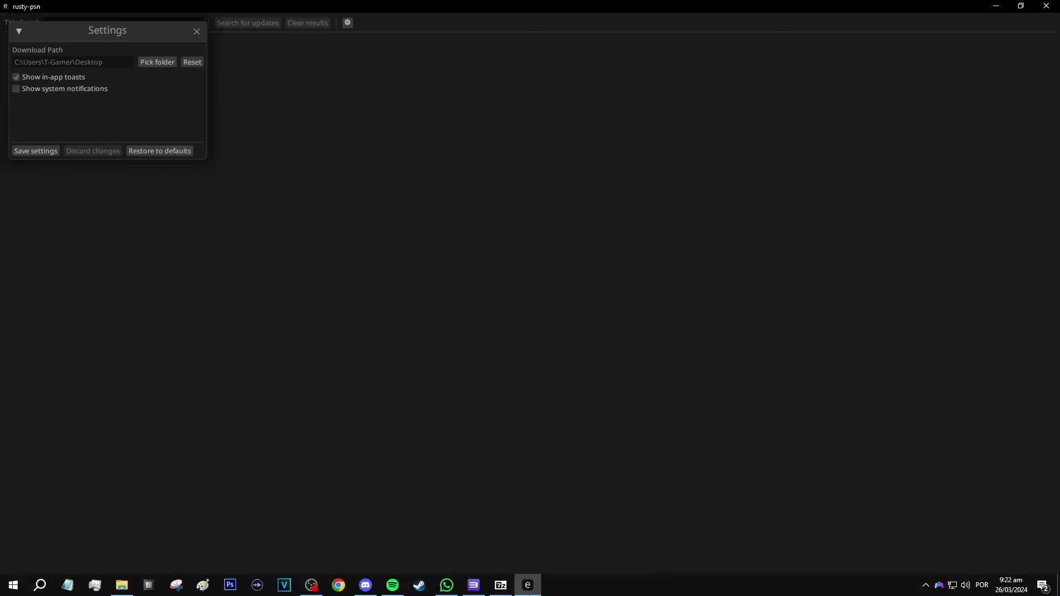
click(158, 63)
drag(579, 128, 574, 182)
click(230, 295)
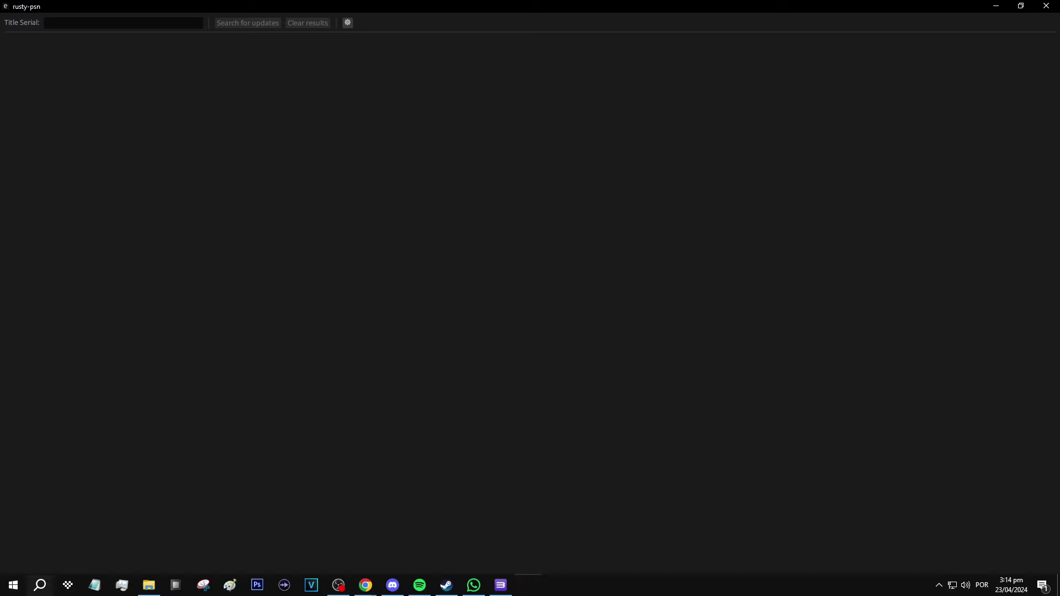
Copy serial BCUS98114 from Gran Turismo 5's entry in the RPCS3 game list
click(505, 586)
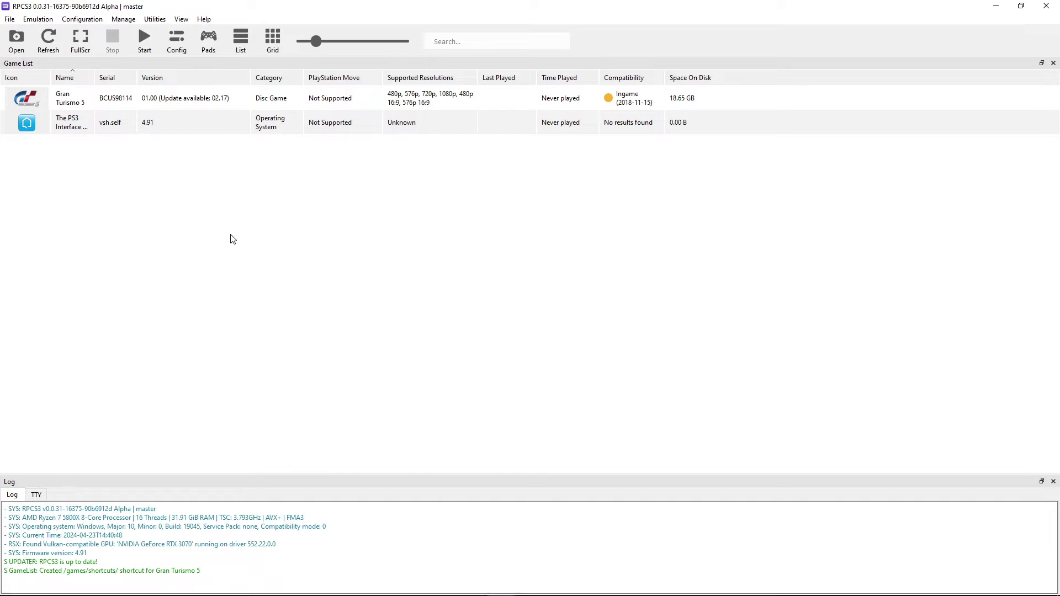
click(61, 103)
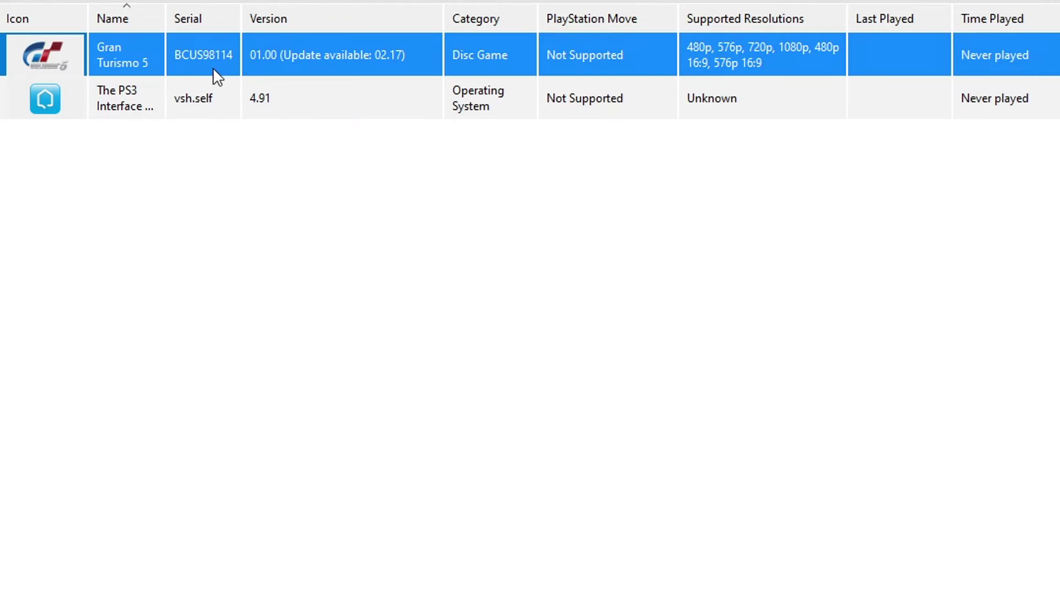
right_click(180, 68)
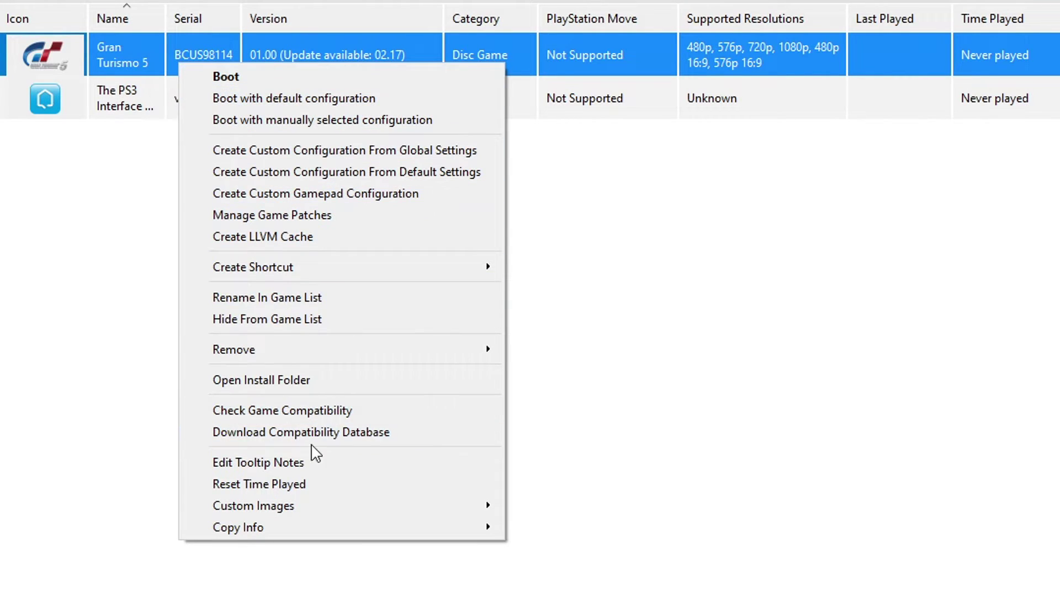
mouse_move(238, 527)
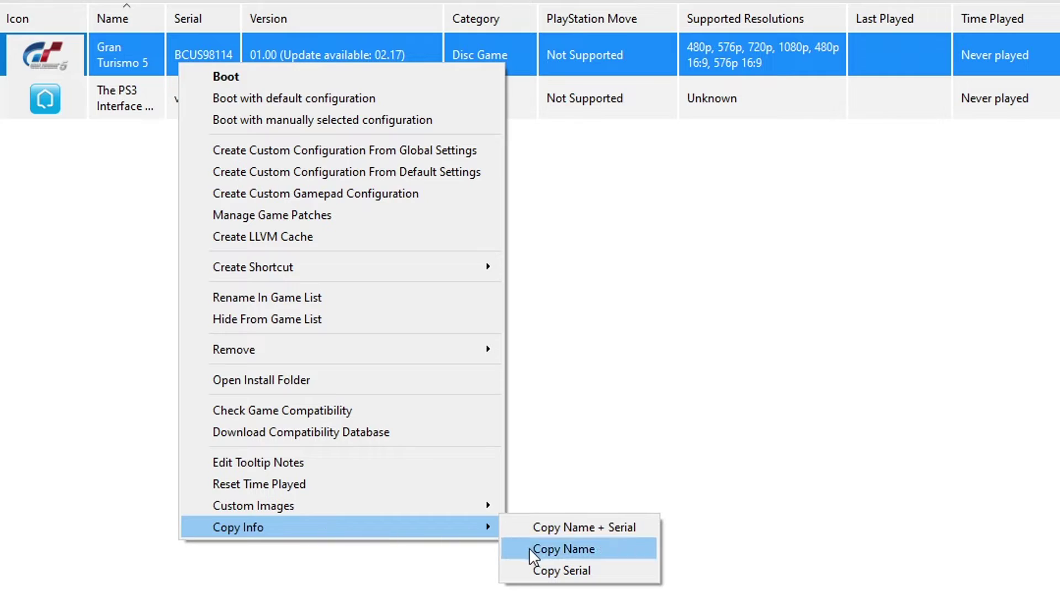
click(558, 571)
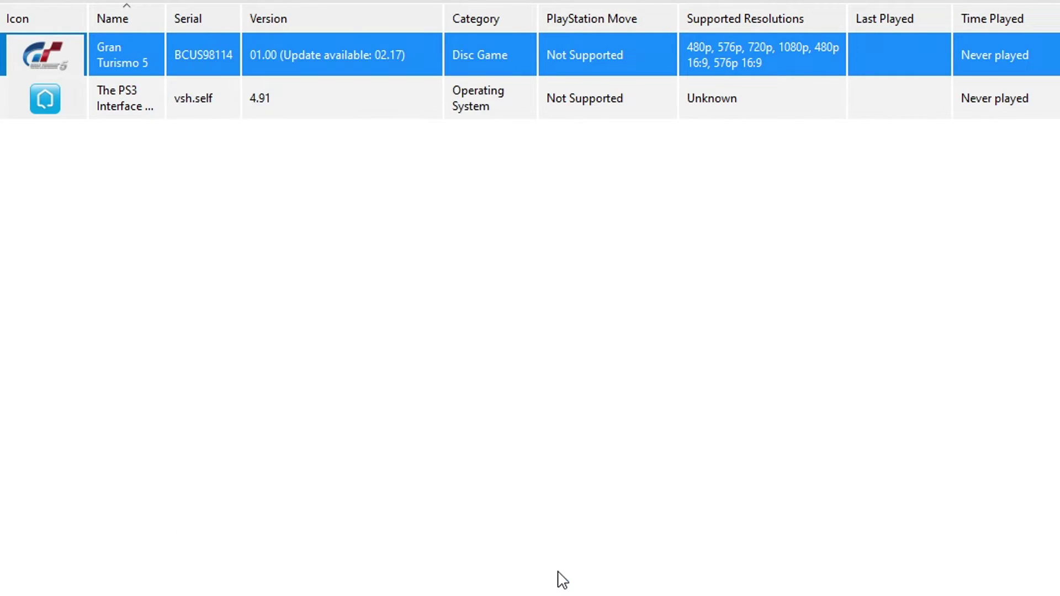
mouse_move(527, 585)
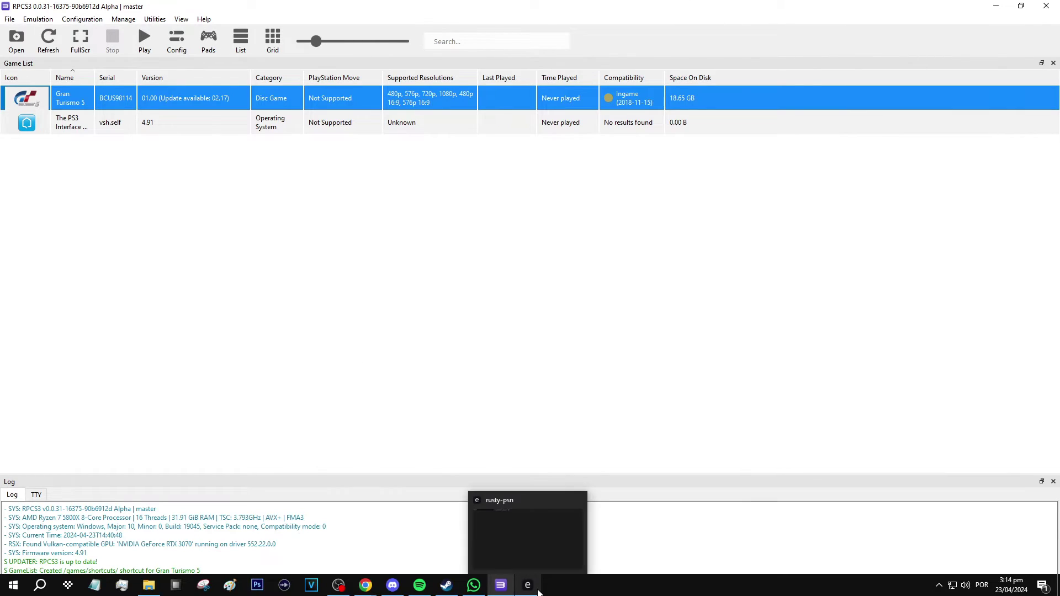
click(495, 571)
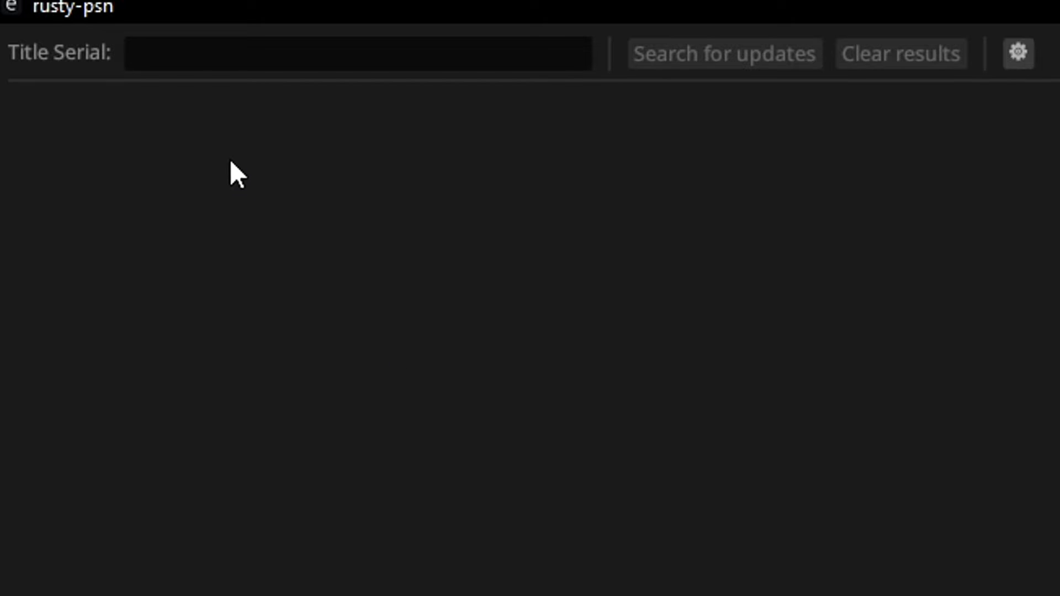
Paste BCUS98114 as the title serial, search, and expand the Gran Turismo 5 result
click(176, 60)
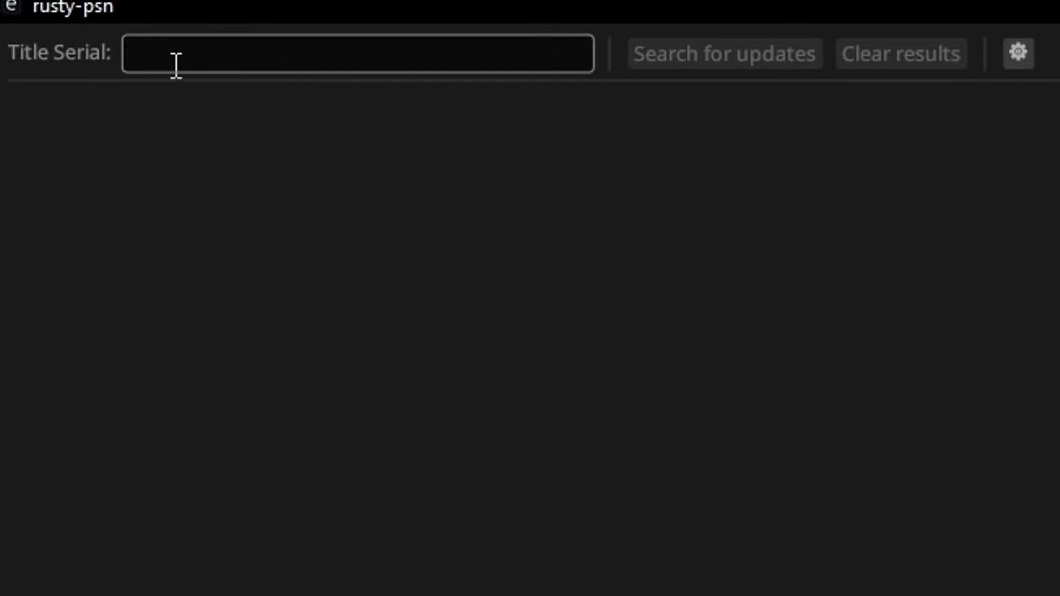
right_click(164, 51)
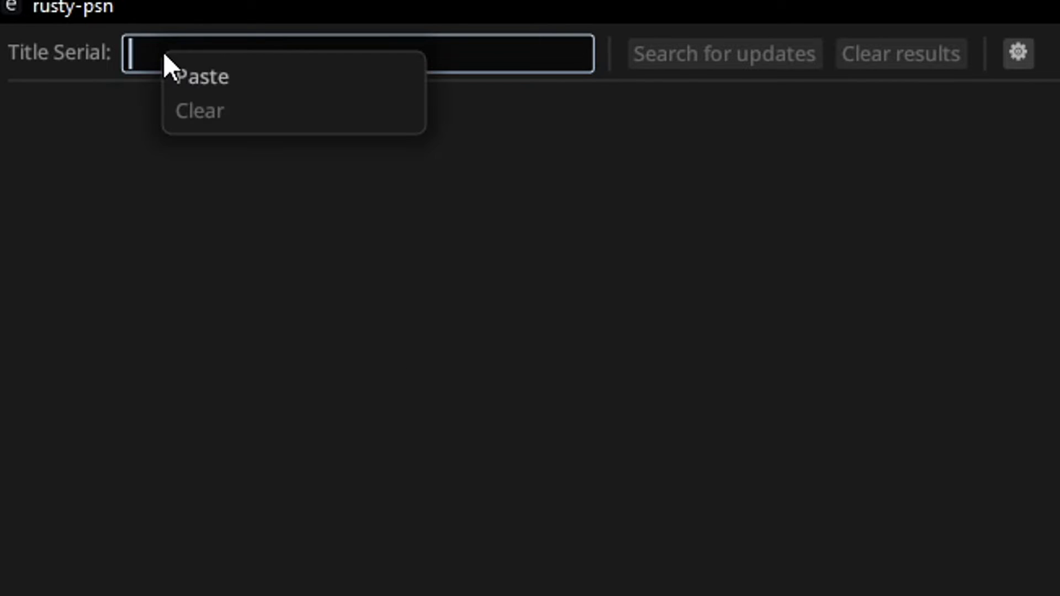
click(200, 76)
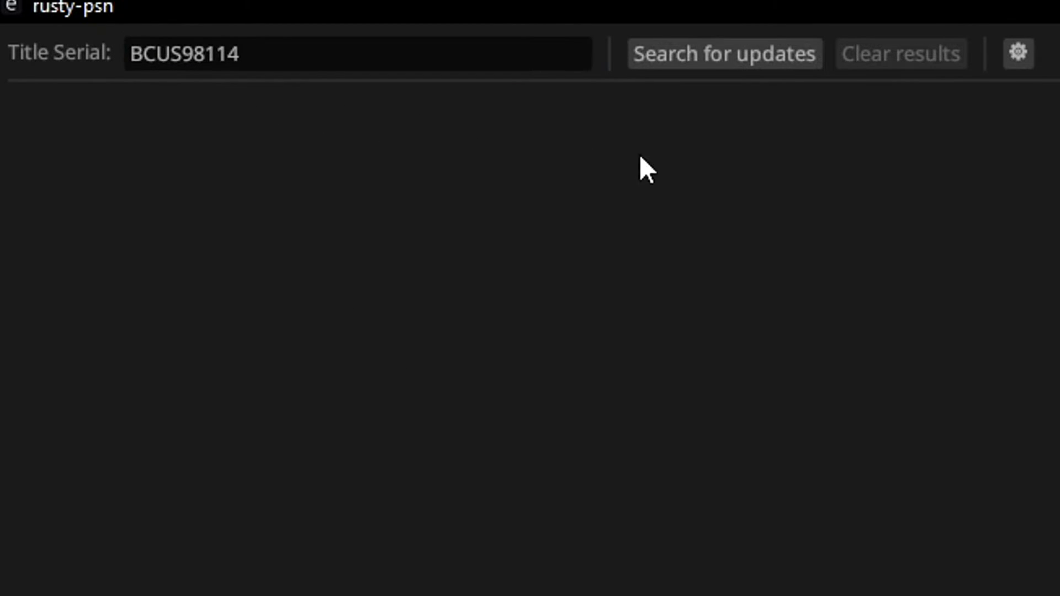
click(704, 61)
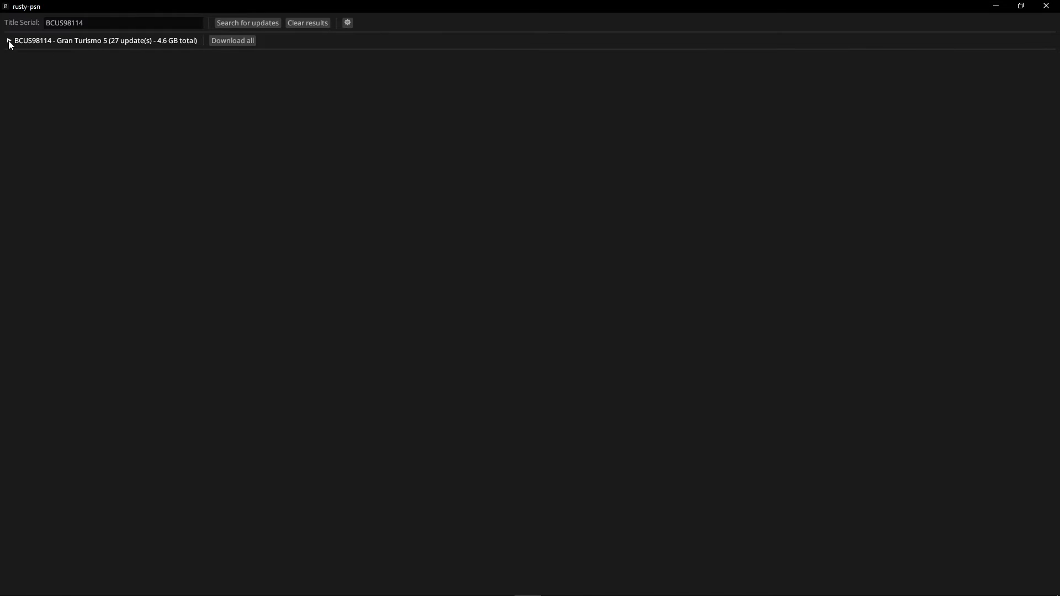
click(9, 41)
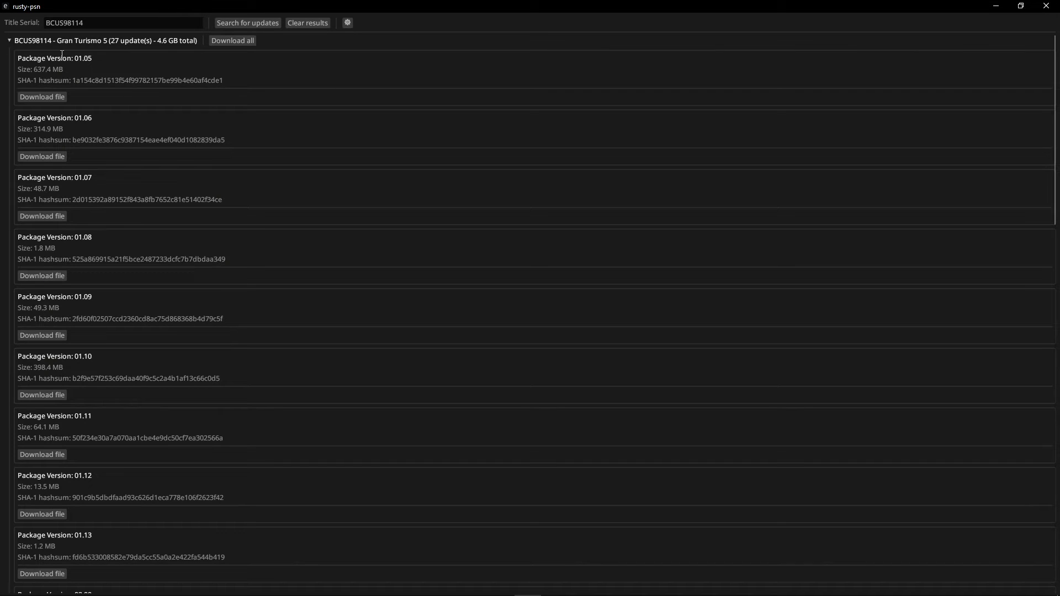
scroll(174, 137, down, 2)
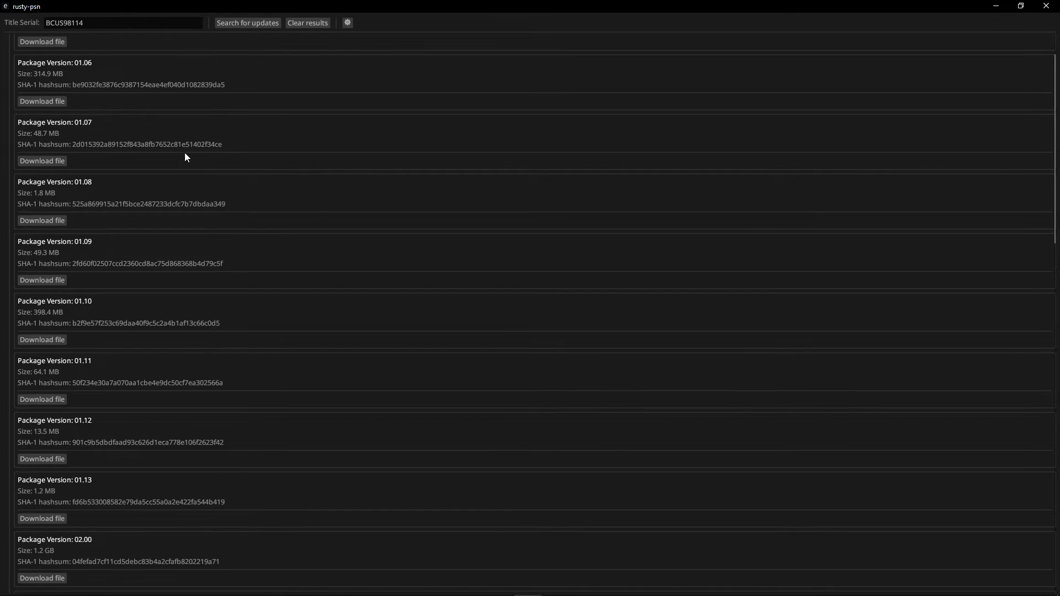
scroll(195, 167, up, 2)
scroll(241, 204, down, 2)
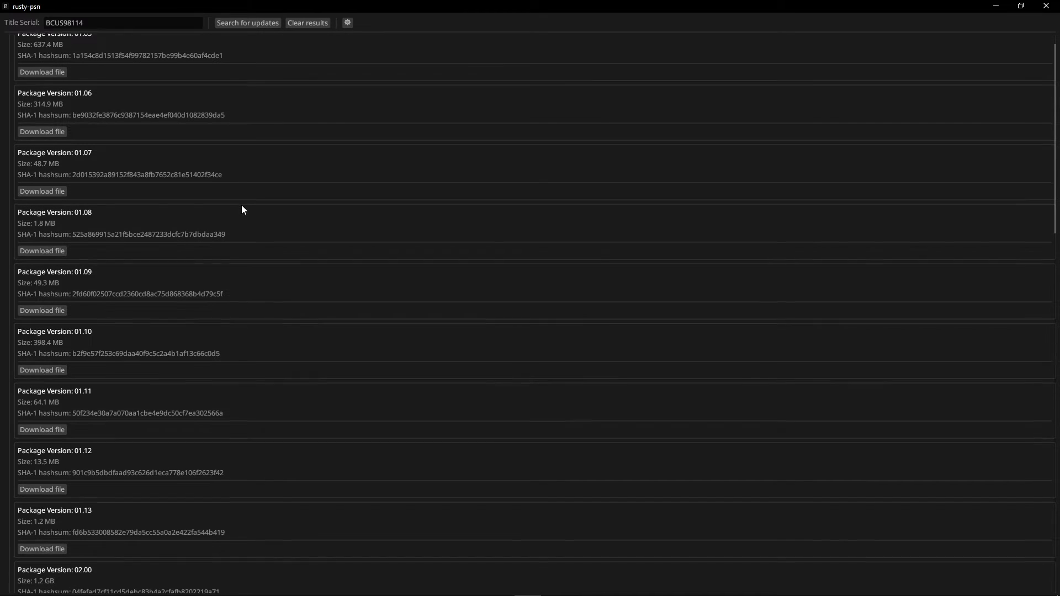
scroll(216, 221, down, 1)
scroll(211, 261, down, 2)
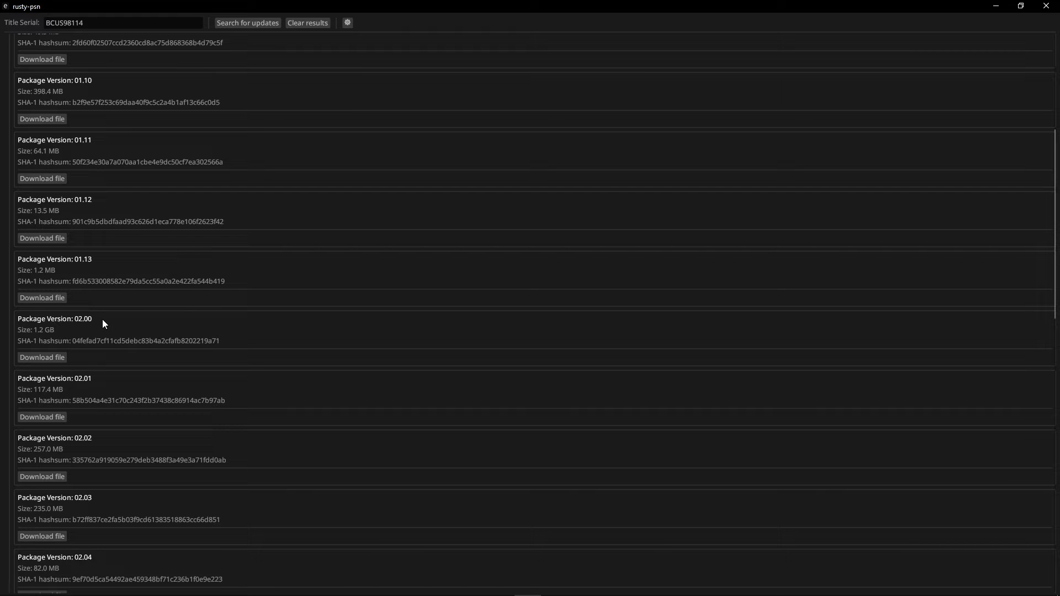
scroll(132, 313, down, 1)
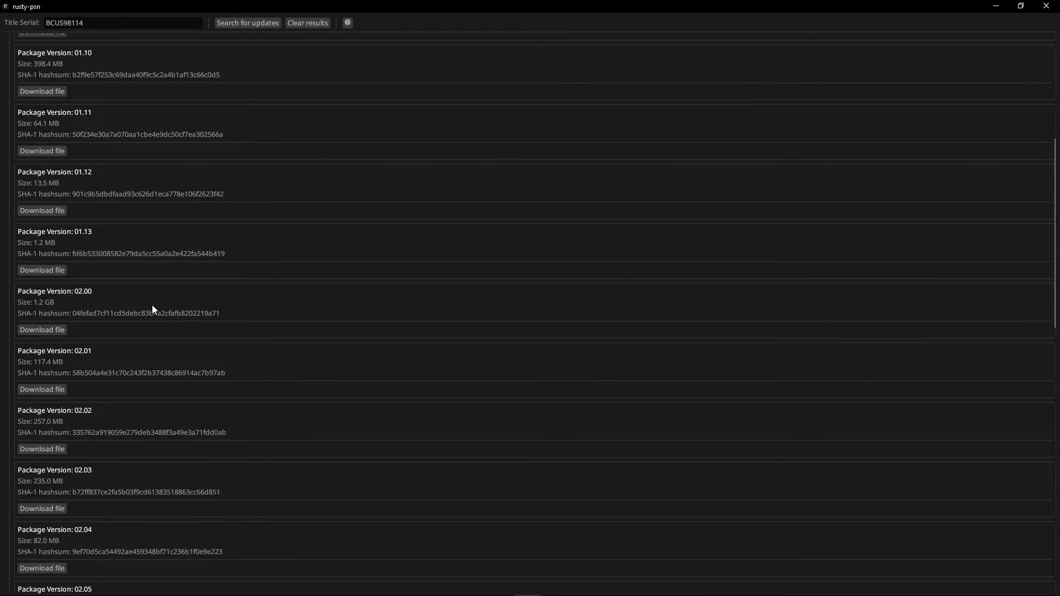
scroll(151, 305, up, 2)
scroll(149, 281, up, 1)
scroll(148, 265, up, 2)
scroll(148, 240, up, 3)
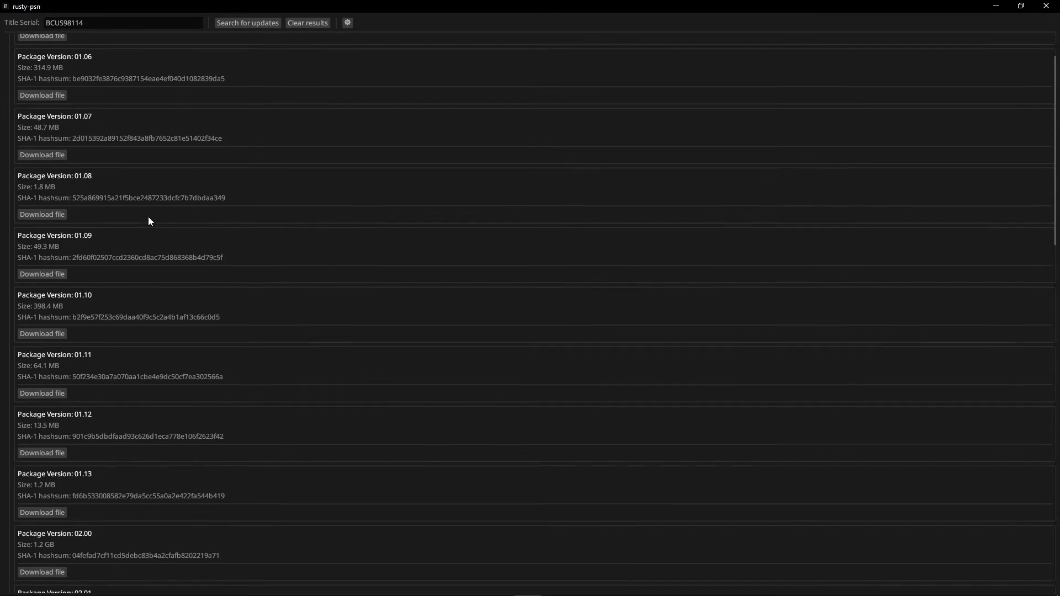
scroll(148, 219, up, 2)
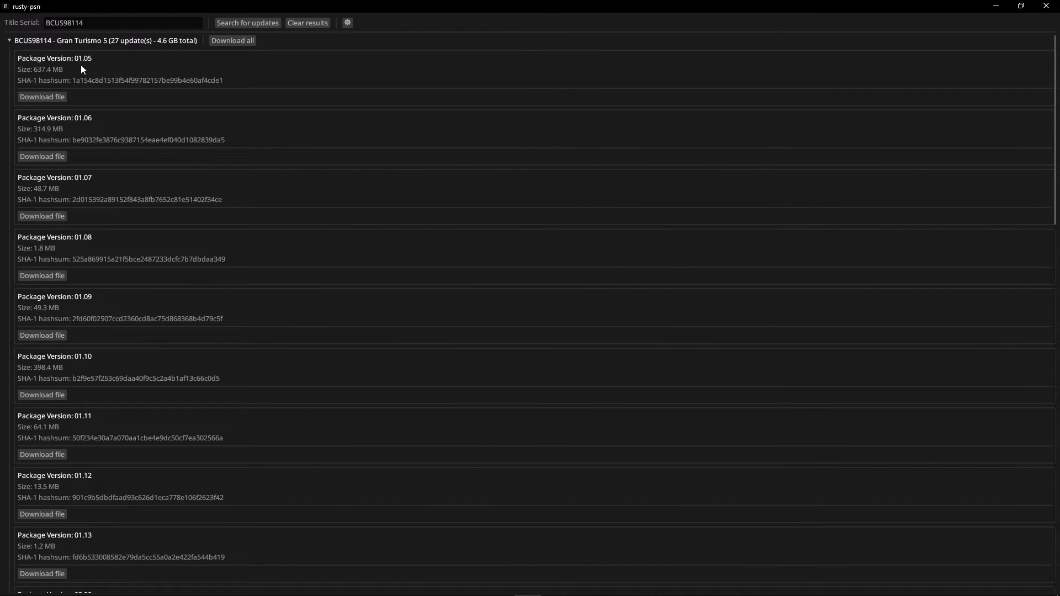
scroll(130, 168, down, 3)
scroll(158, 296, down, 3)
scroll(158, 289, down, 2)
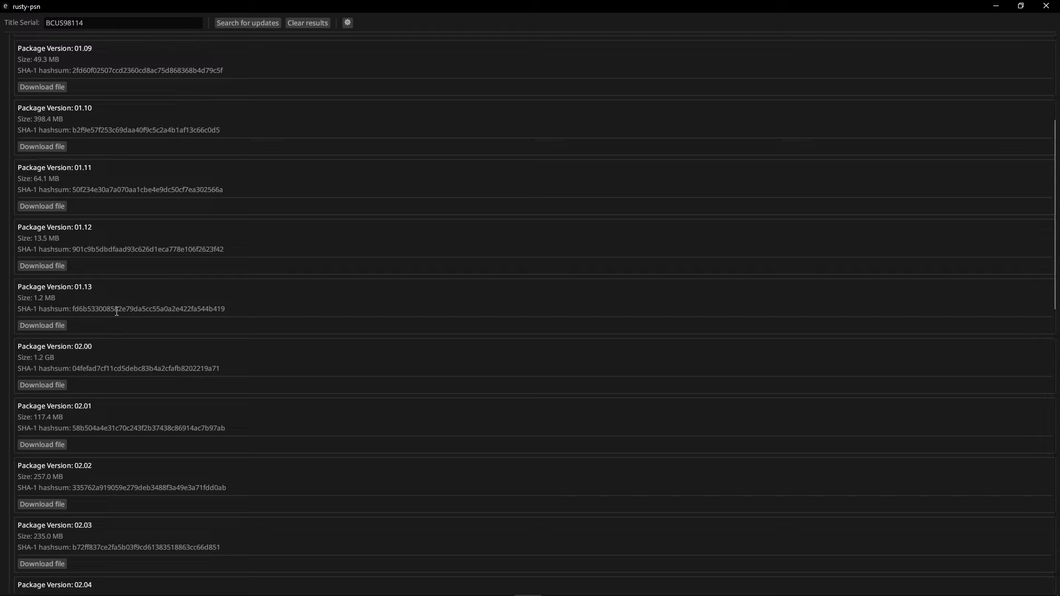
scroll(182, 360, up, 1)
scroll(182, 361, up, 2)
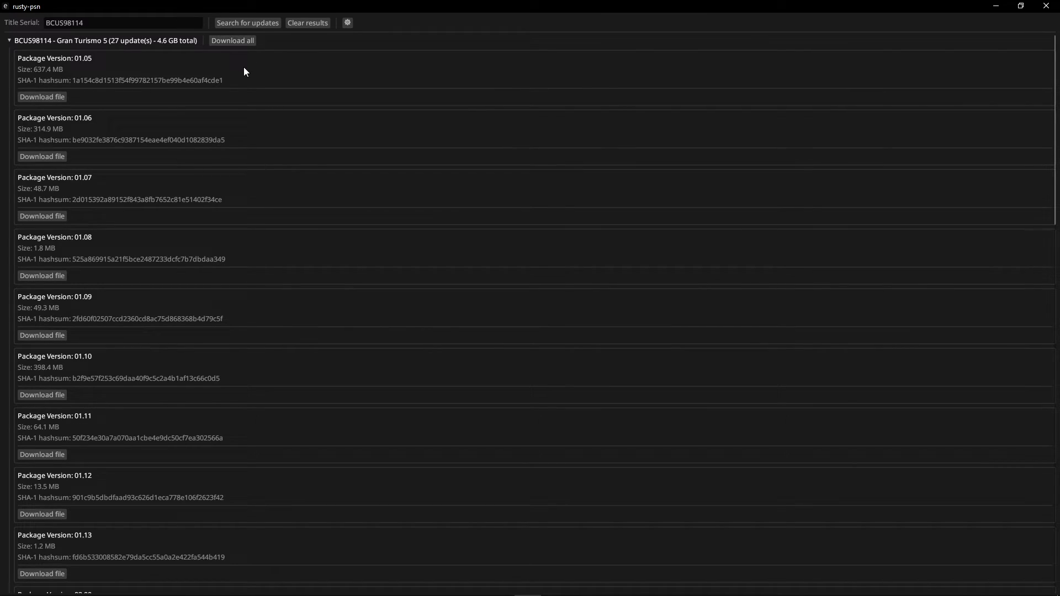
scroll(235, 263, down, 3)
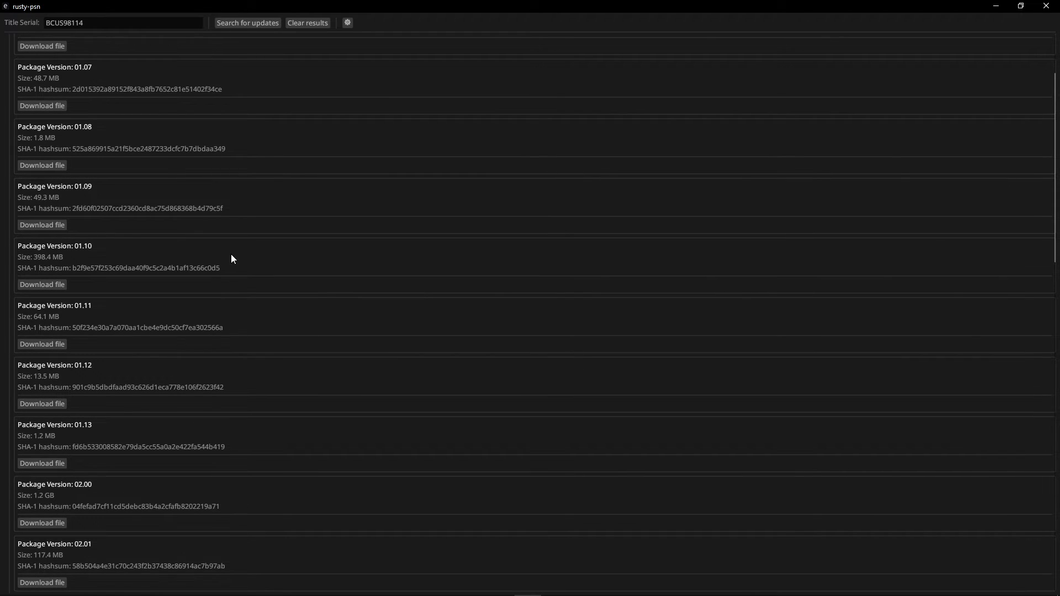
scroll(231, 259, down, 3)
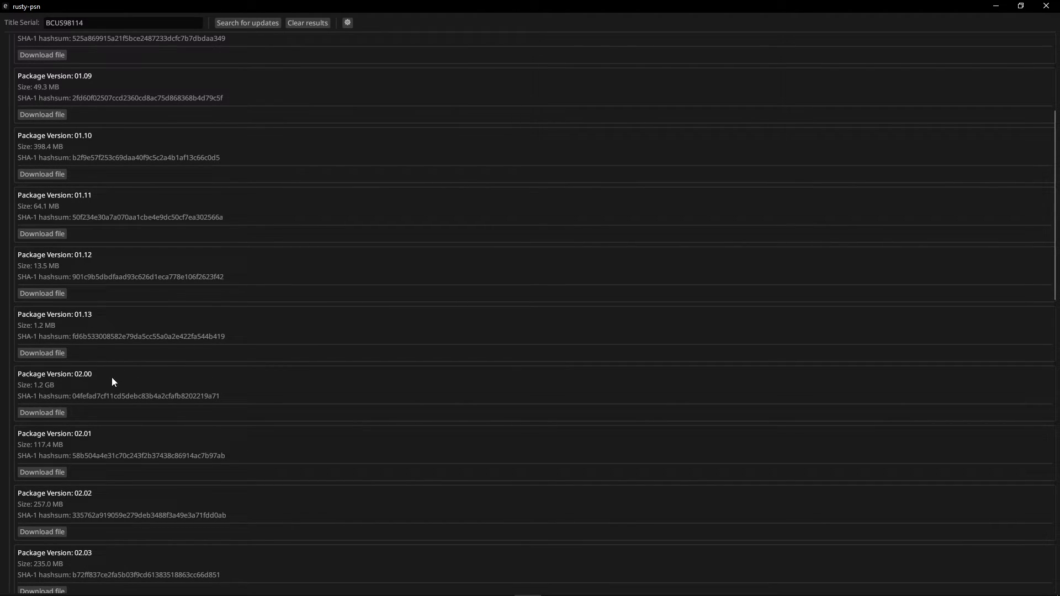
scroll(160, 352, up, 6)
Download Gran Turismo 5 update packages 01.05 through 01.12
click(57, 97)
click(42, 156)
click(53, 216)
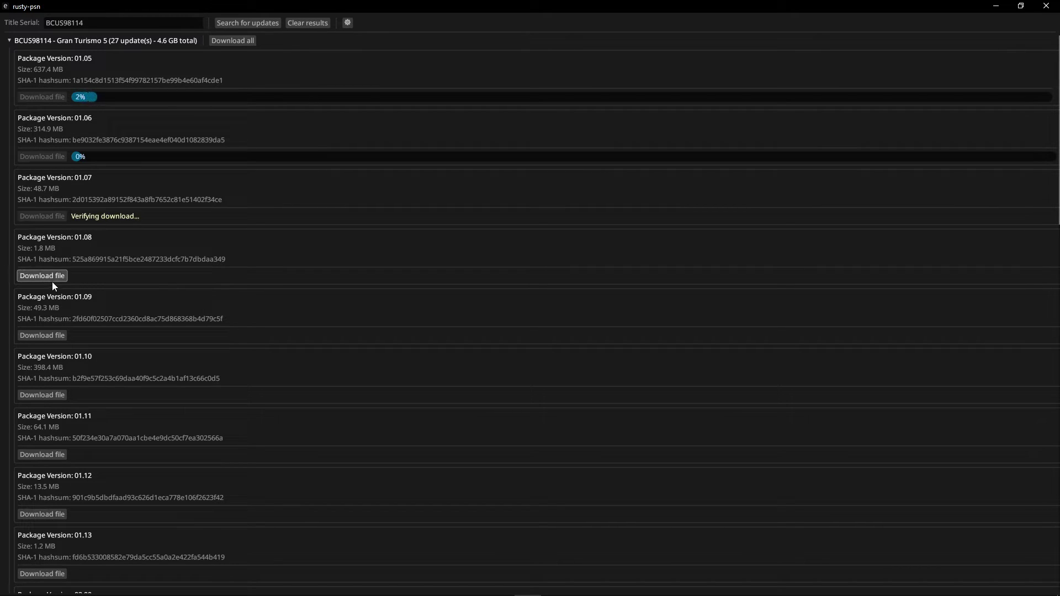
click(50, 276)
click(46, 338)
click(51, 395)
scroll(53, 390, down, 5)
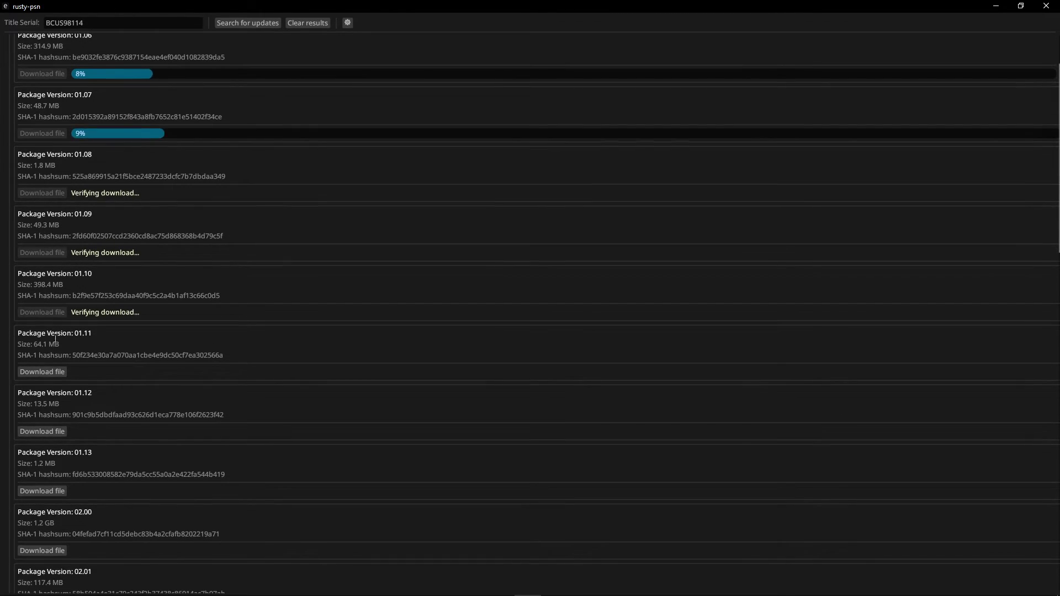
click(50, 290)
click(53, 350)
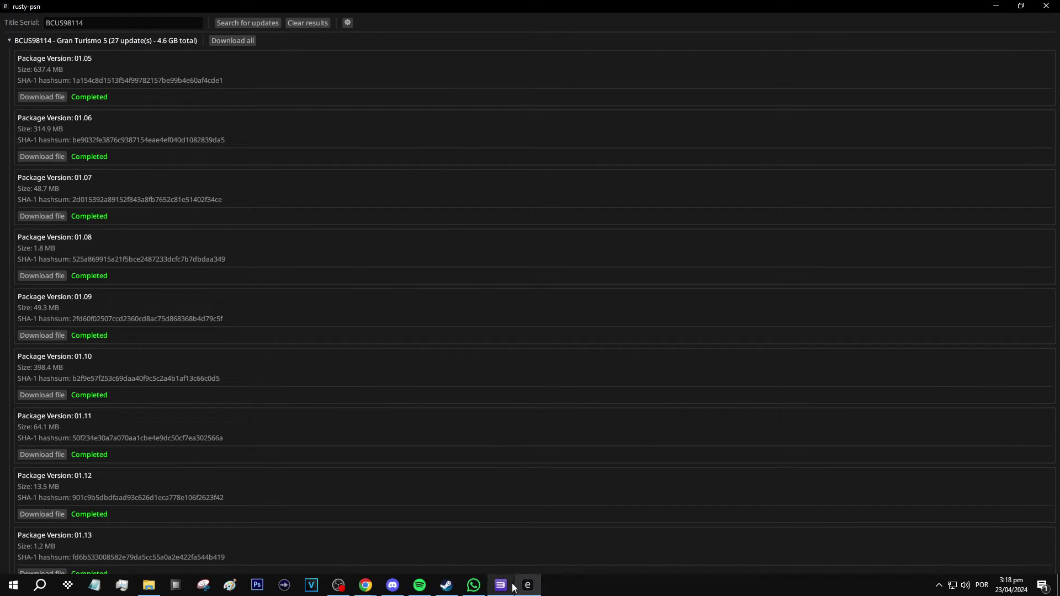
click(500, 585)
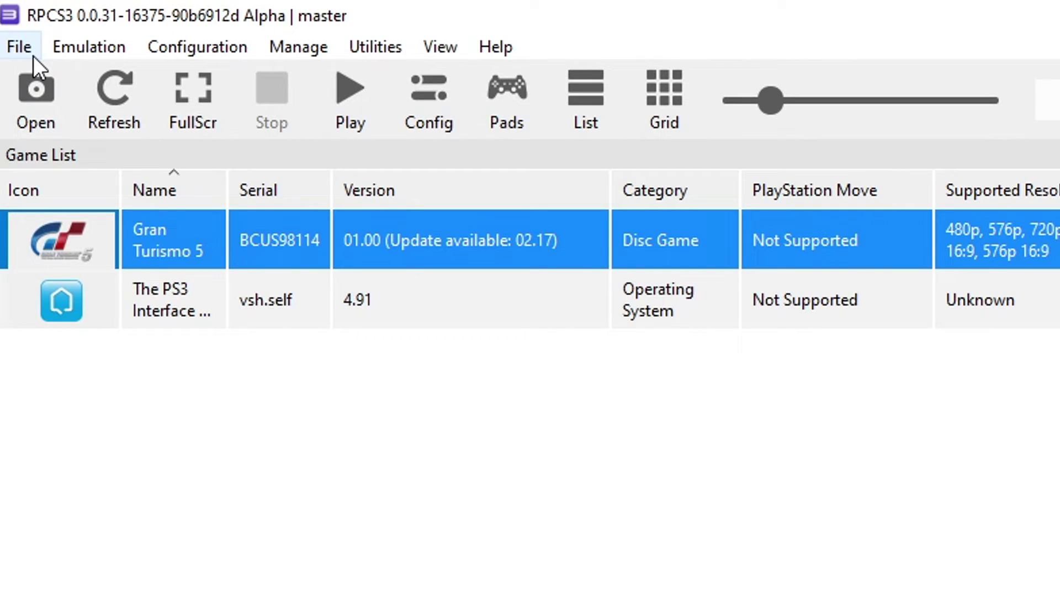
Choose all nine PKG files in updates/BCUS98114 for RPCS3 package installation
click(20, 52)
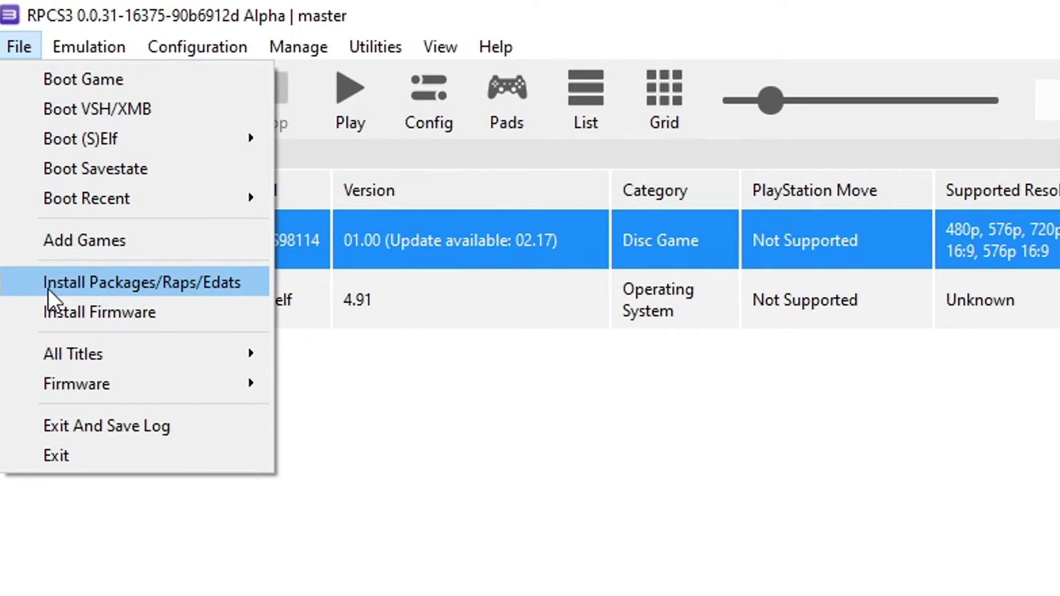
click(173, 287)
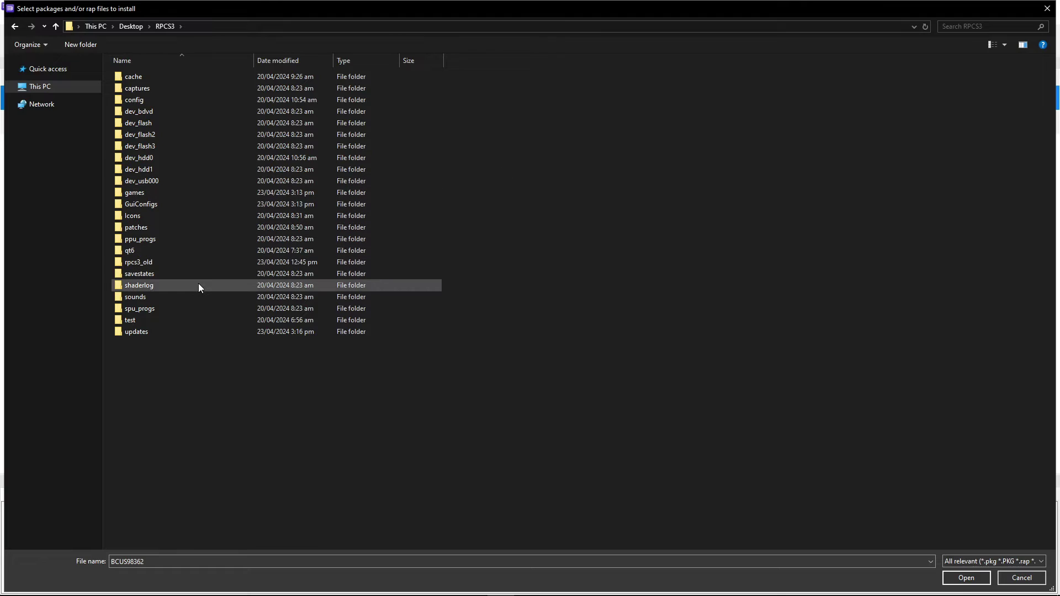
double_click(140, 331)
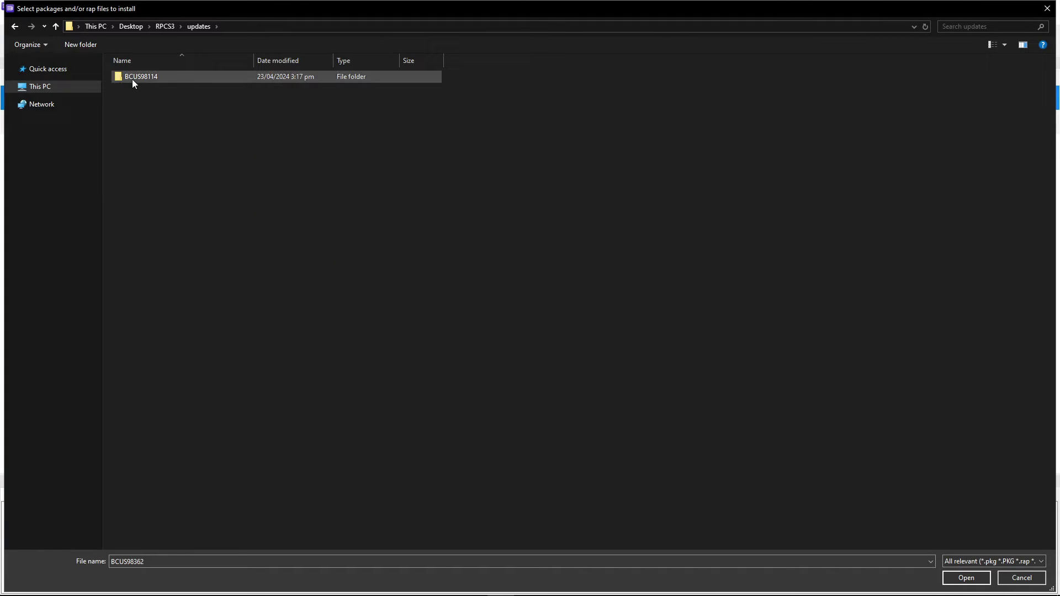
mouse_move(141, 77)
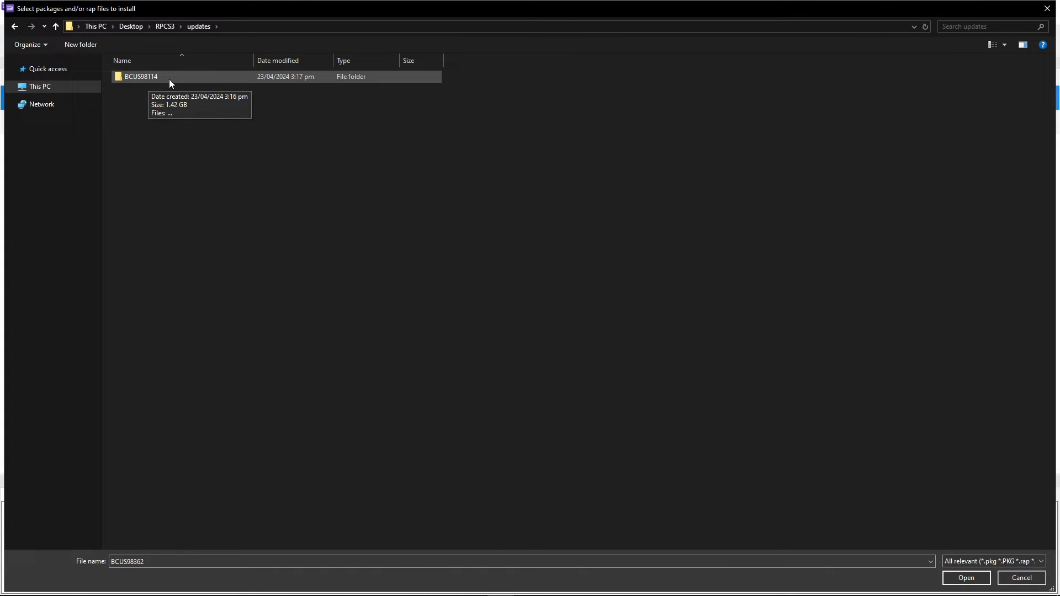
double_click(171, 76)
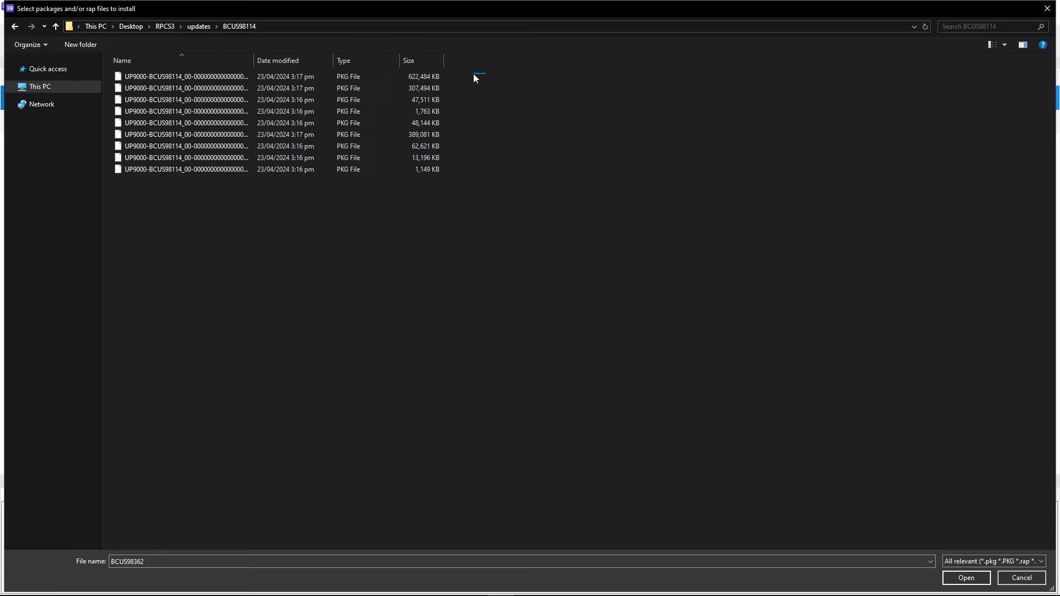
drag(456, 78, 345, 146)
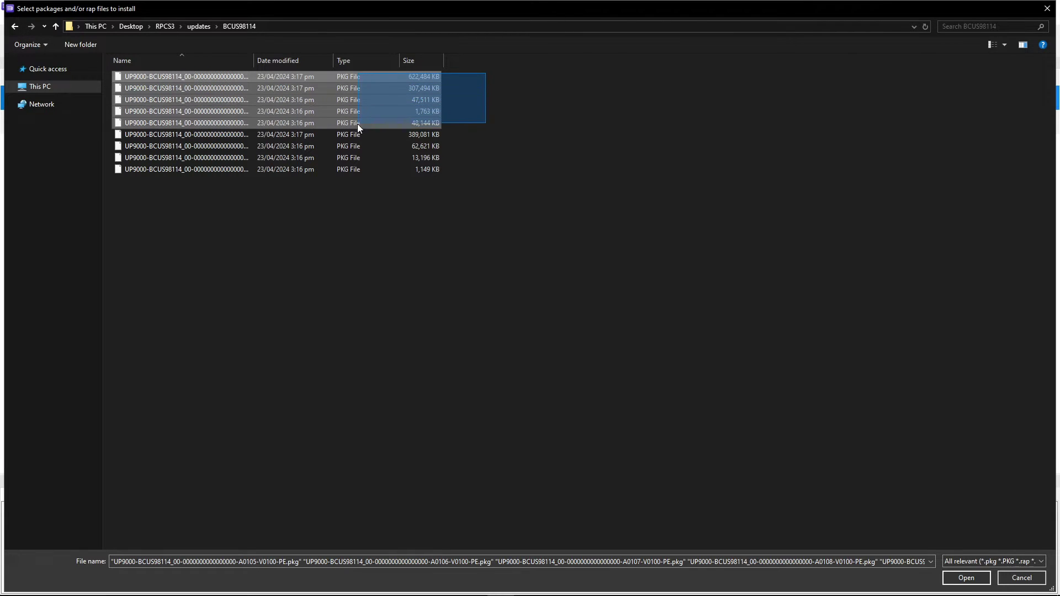
drag(346, 147, 328, 171)
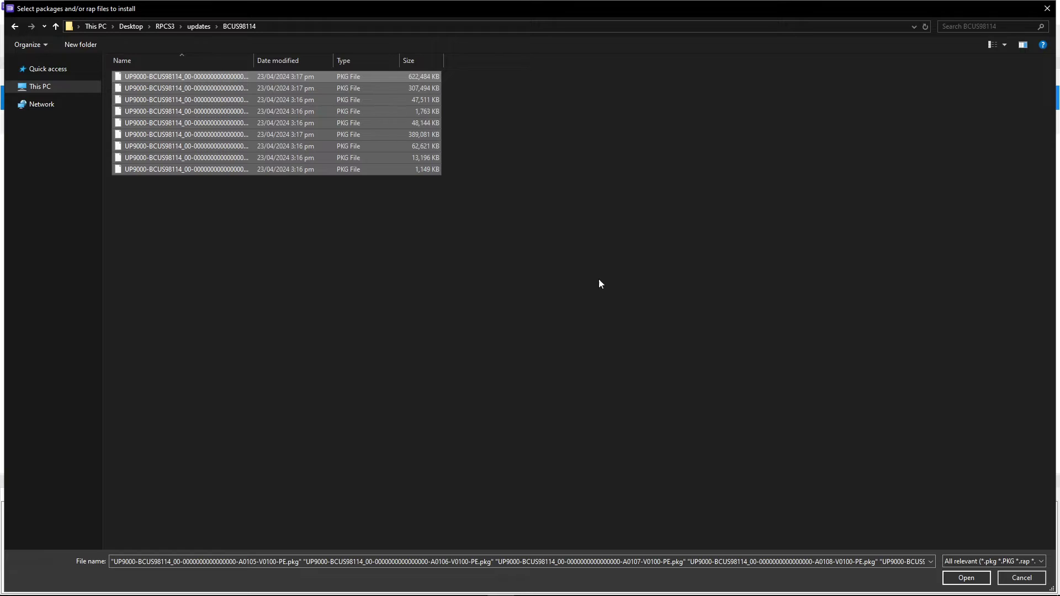
click(963, 577)
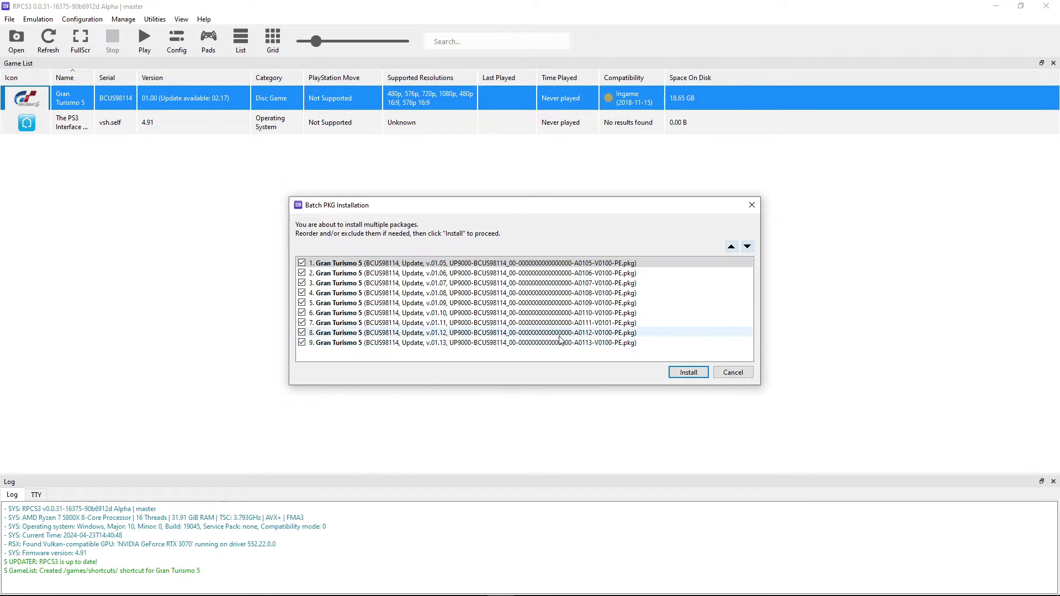
Install the nine checked updates, v01.05 through v01.13, from the batch dialog
click(688, 373)
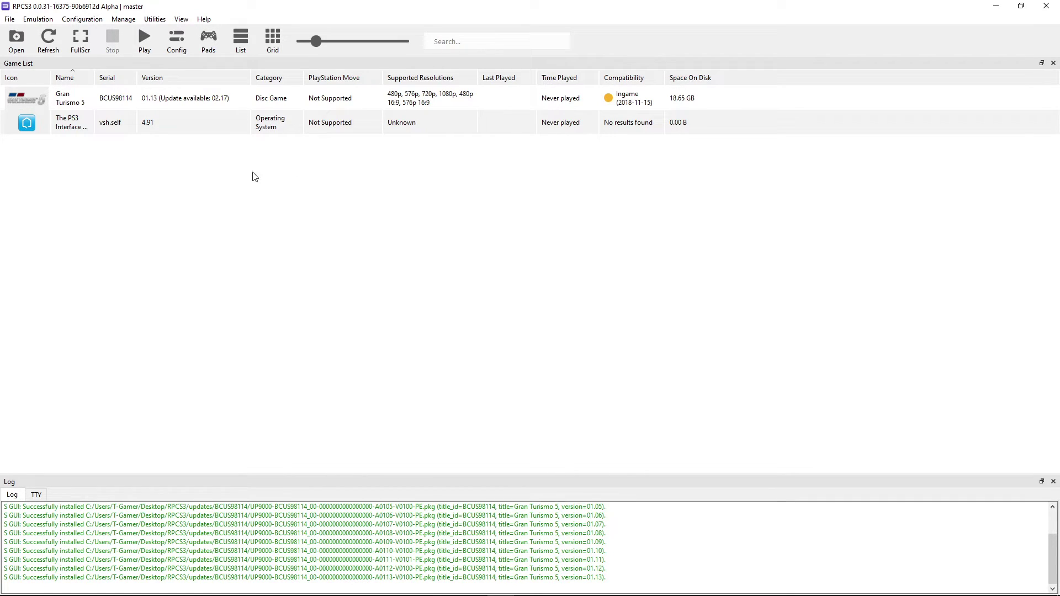
Close RPCS3's Settings dialog without changes, then exit RPCS3
click(176, 46)
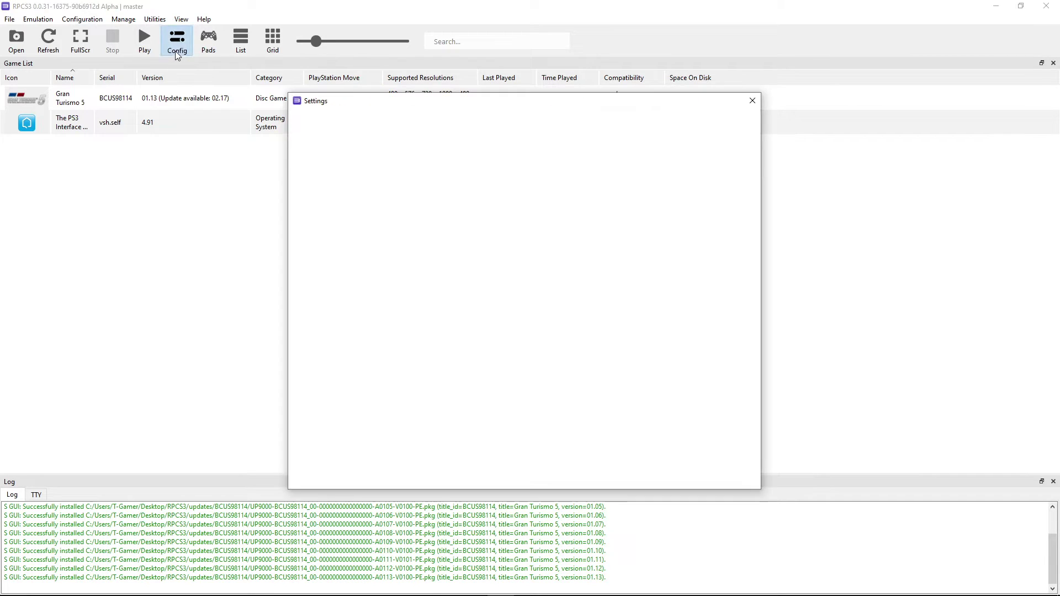
click(753, 102)
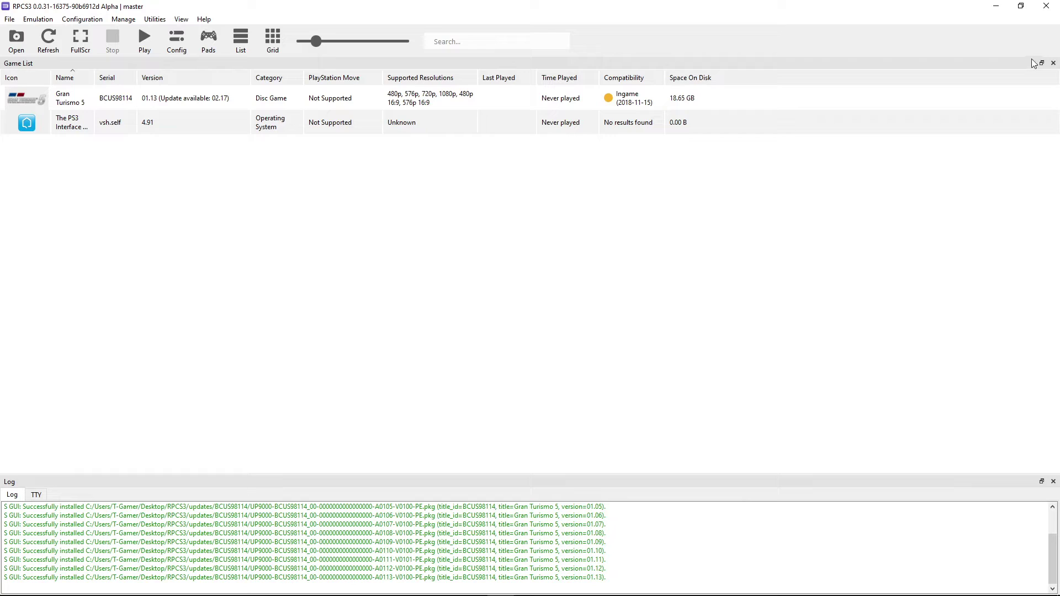
click(1046, 8)
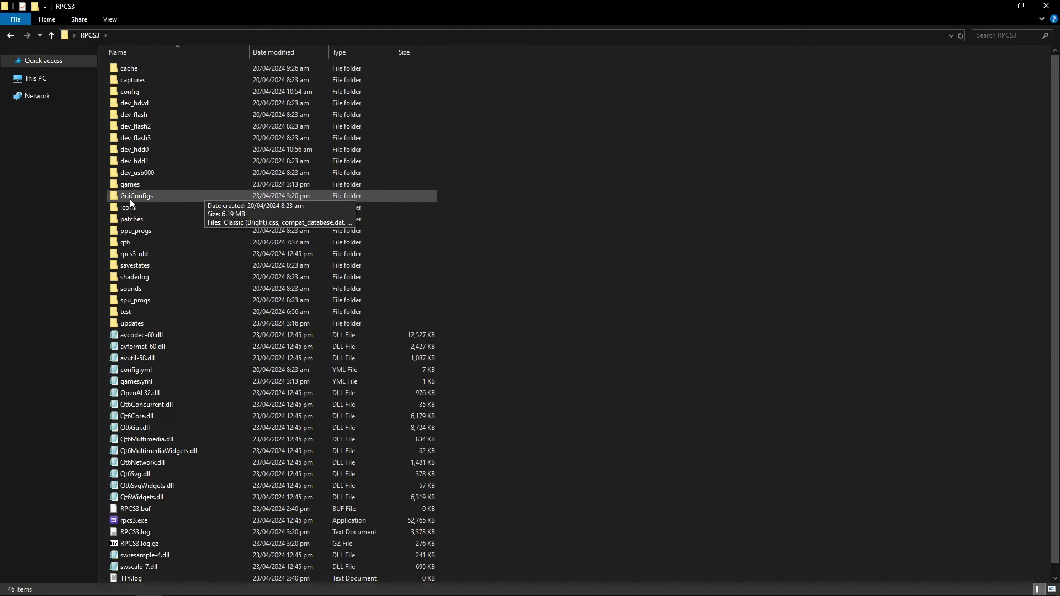
Open the GuiConfigs folder and bring up the context menu for CurrentSettings.ini
click(150, 200)
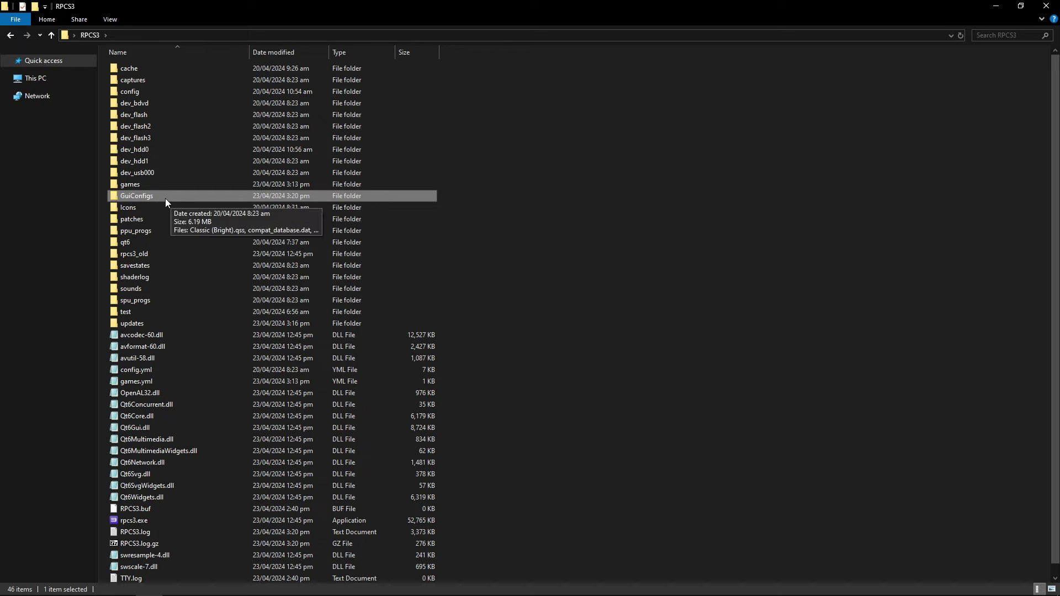
double_click(170, 196)
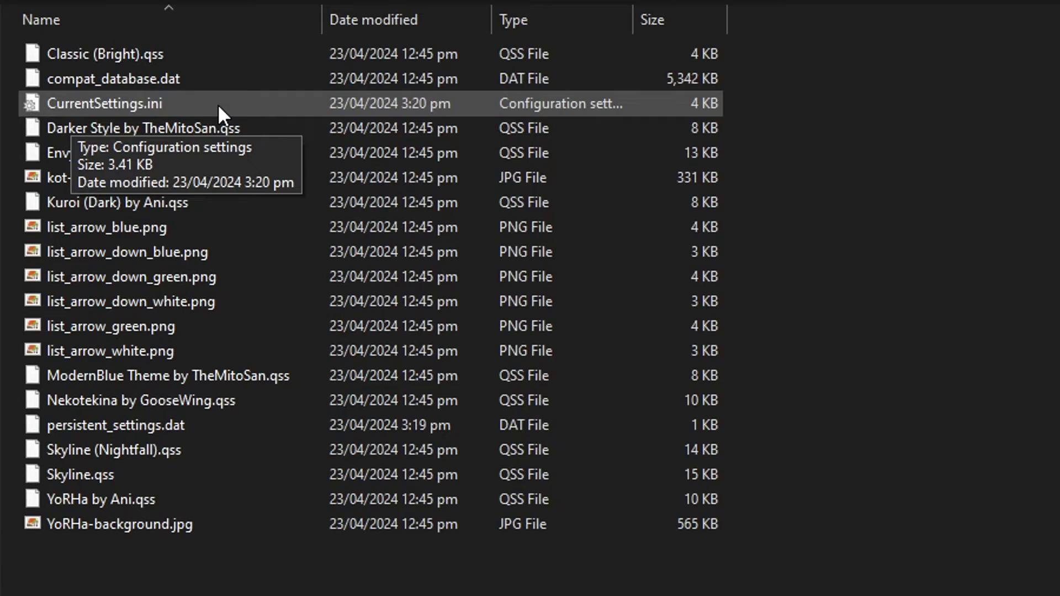
click(190, 106)
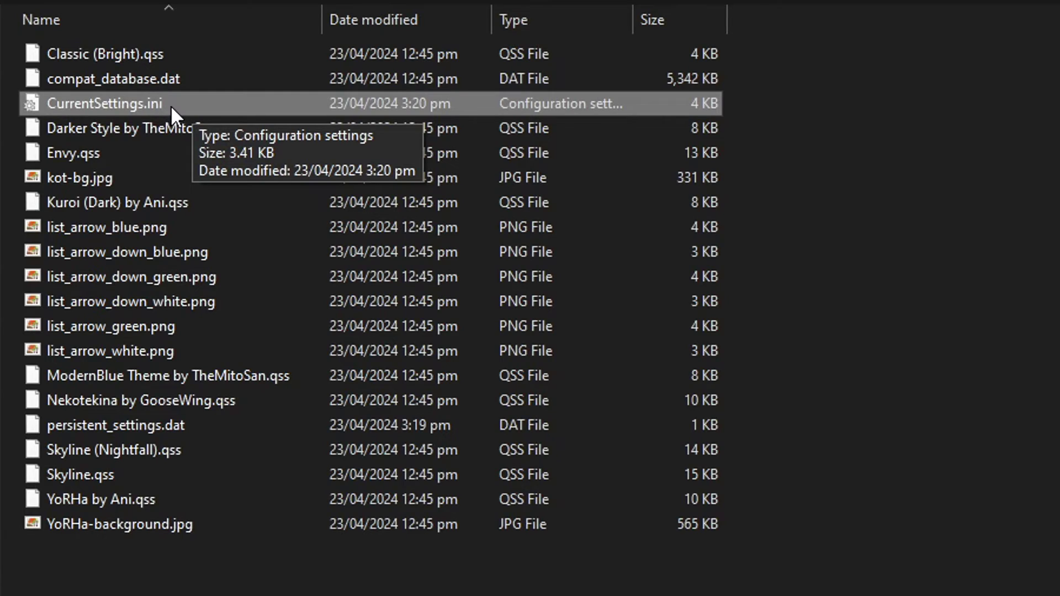
right_click(174, 103)
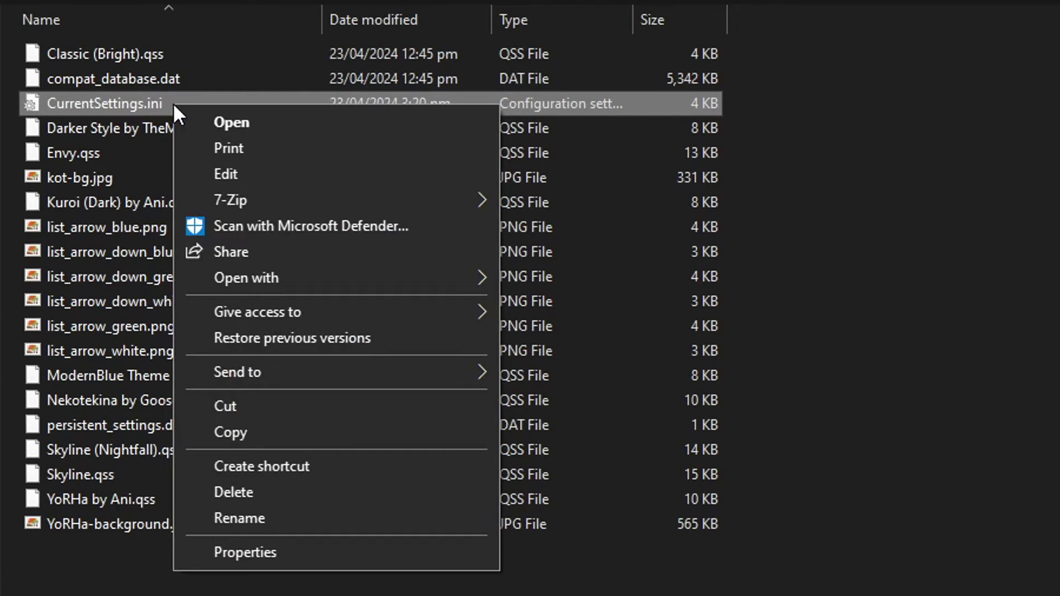
mouse_move(247, 278)
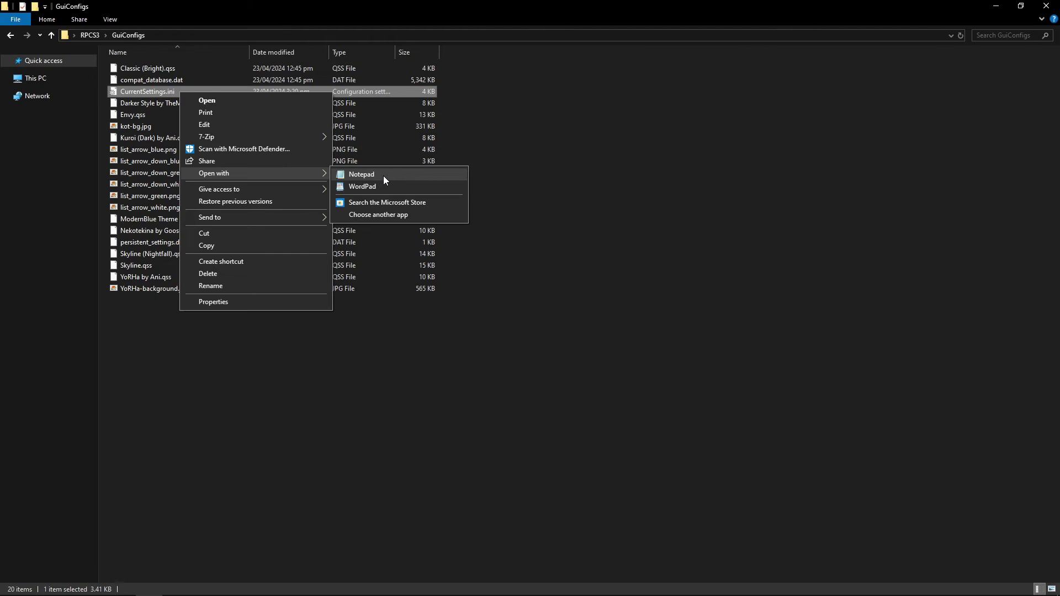
Open CurrentSettings.ini in maximized Notepad and change showDebugTab from false to true
click(609, 282)
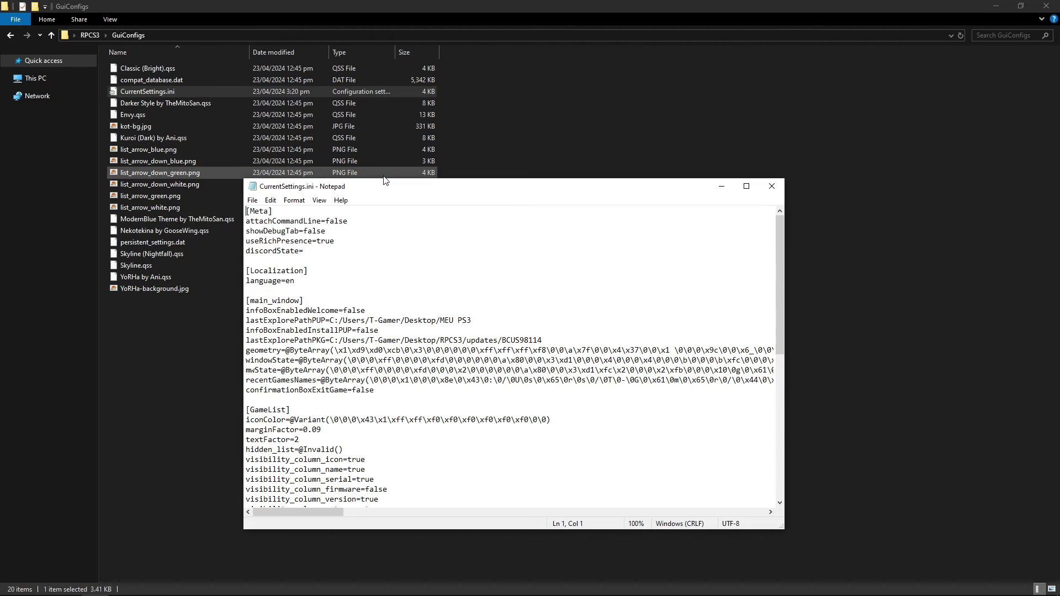
click(747, 186)
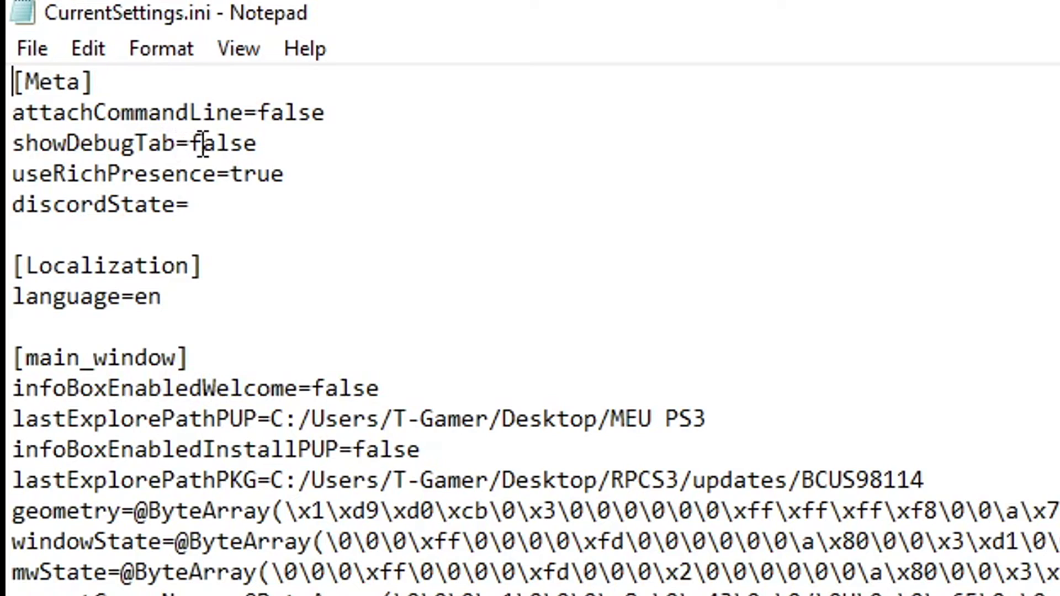
click(266, 144)
key(BackSpace)
key(BackSpace)
key(BackSpace)
key(BackSpace)
key(BackSpace)
text(tr)
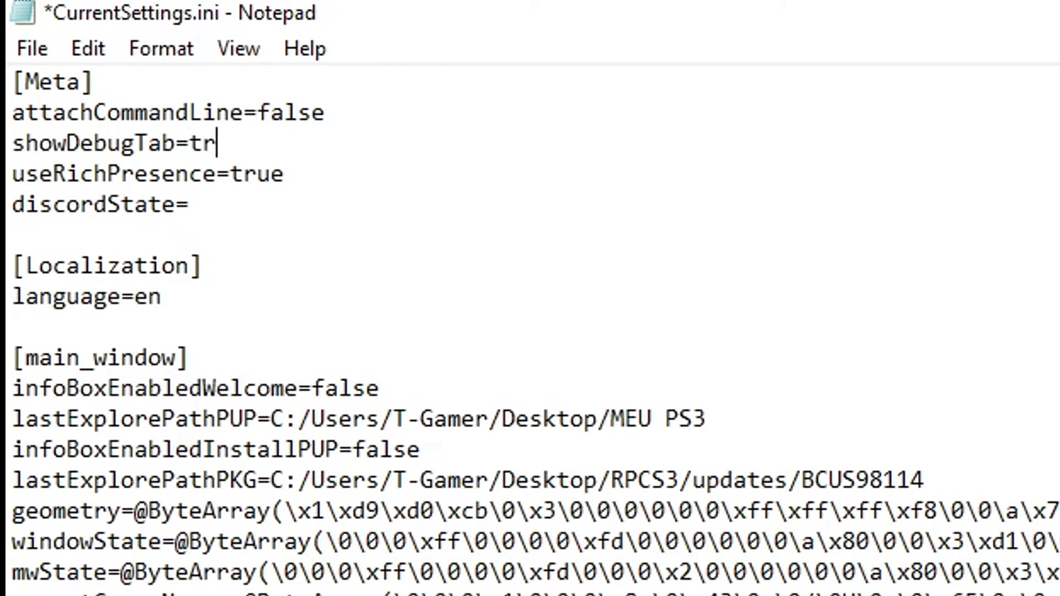
text(ue)
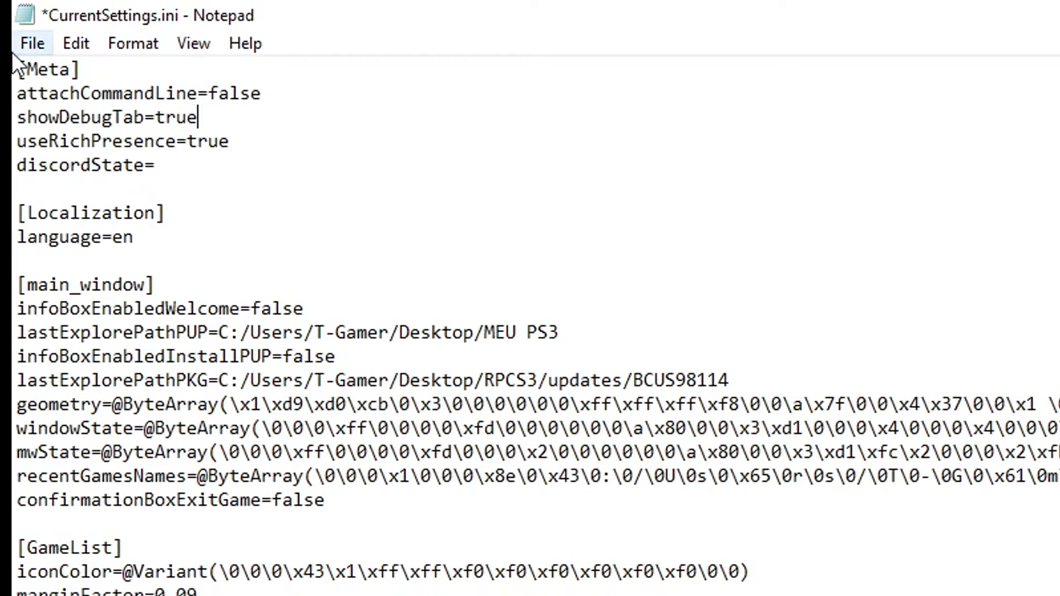
Save CurrentSettings.ini, close Notepad, and go back to the RPCS3 folder
click(34, 43)
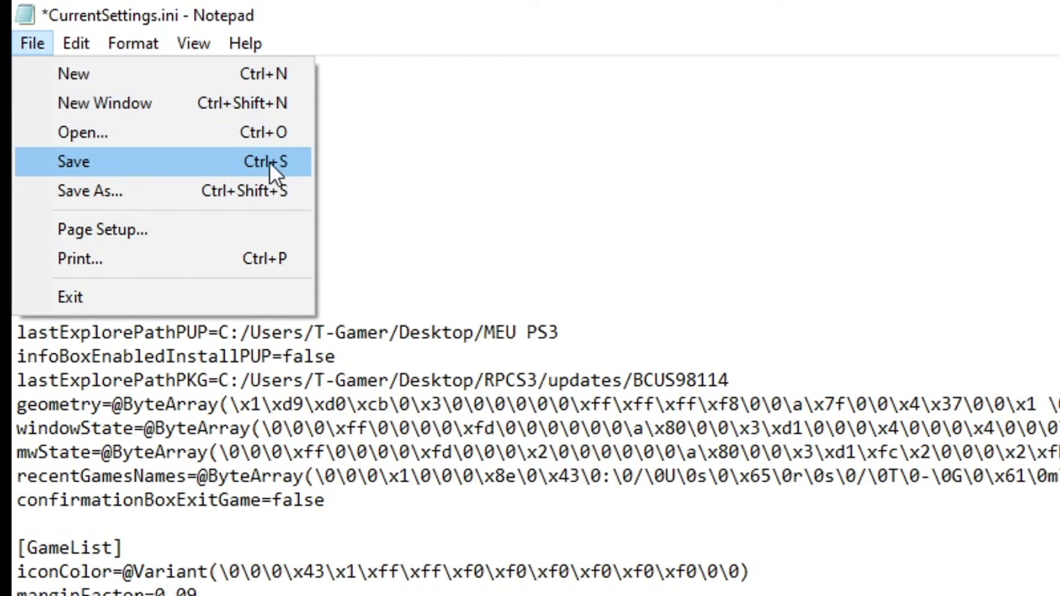
click(97, 162)
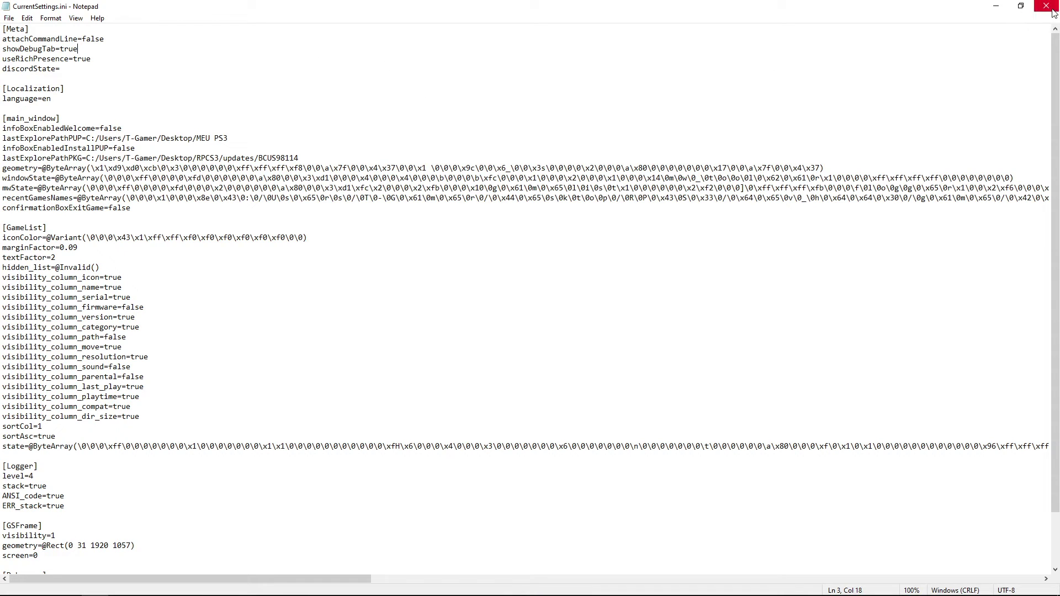
click(1045, 6)
click(90, 35)
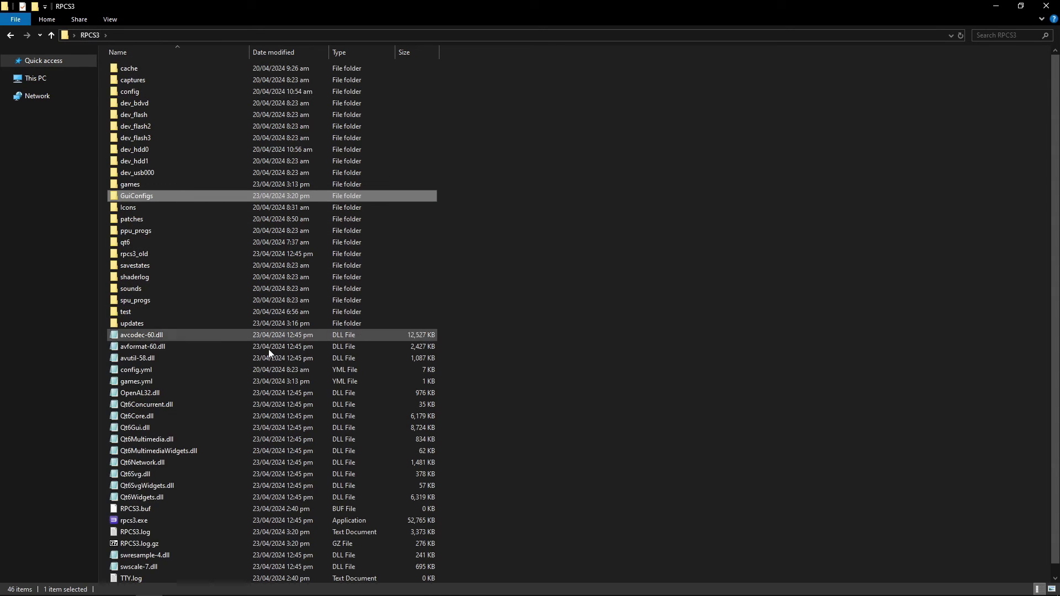
Relaunch rpcs3.exe and create Gran Turismo 5's custom configuration from global settings
click(160, 519)
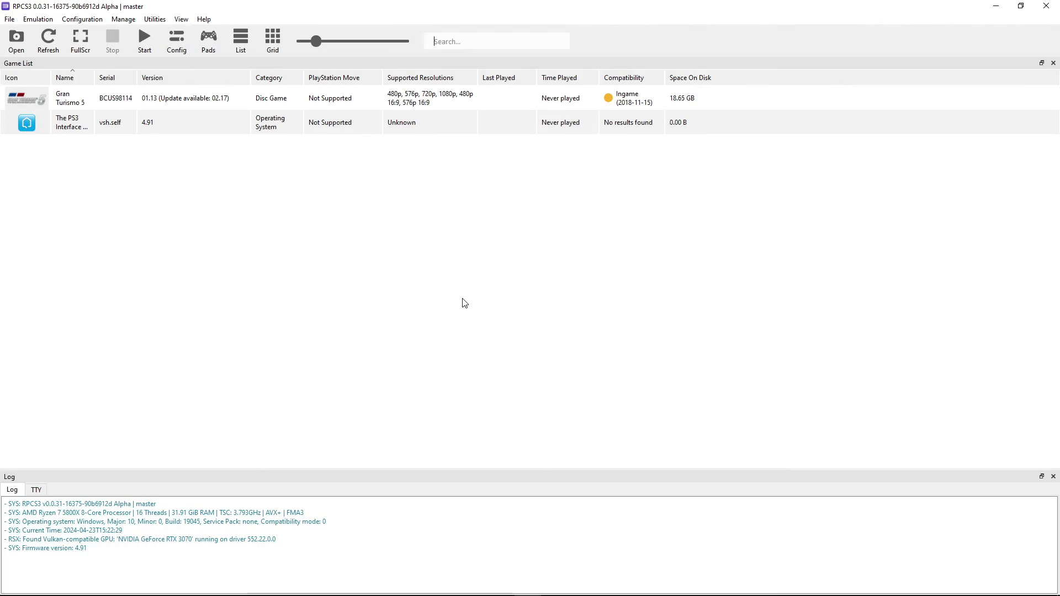
click(117, 102)
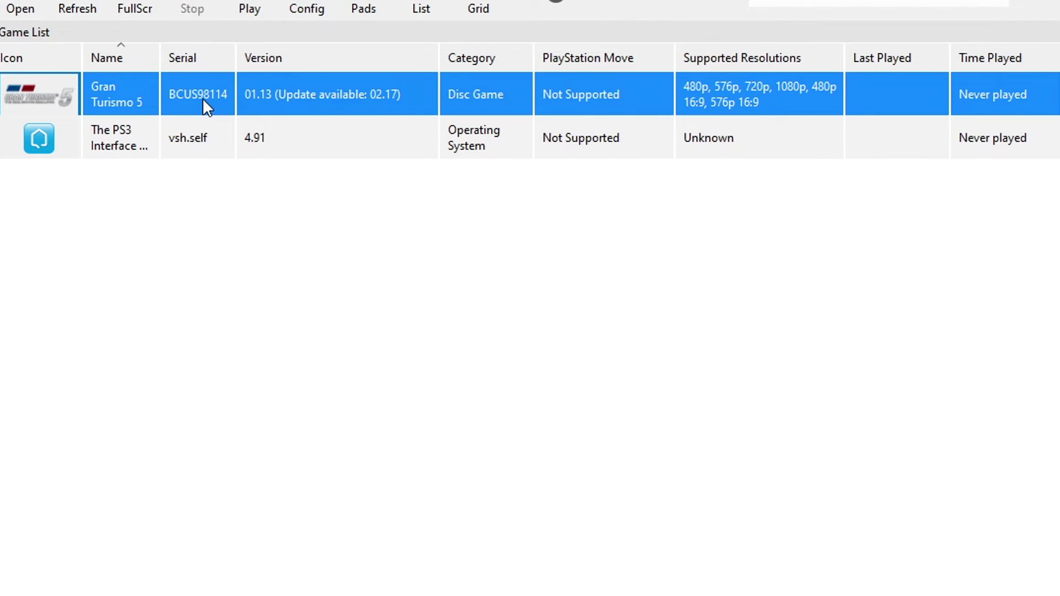
right_click(203, 99)
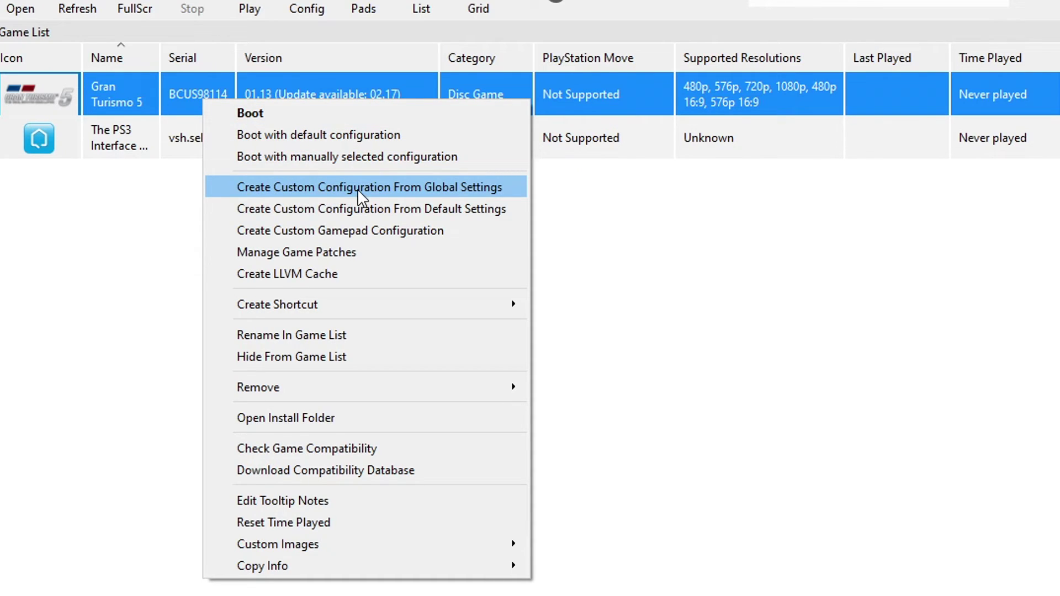
click(330, 189)
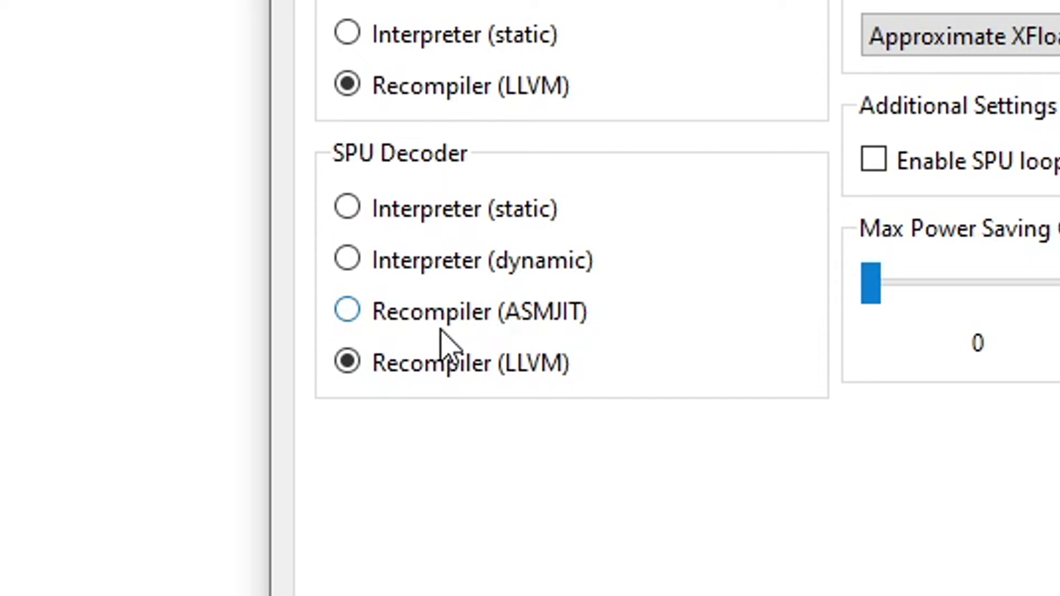
Keep SPU decoder on LLVM and XFloat on Approximate, and set SPU block size to Mega
click(483, 331)
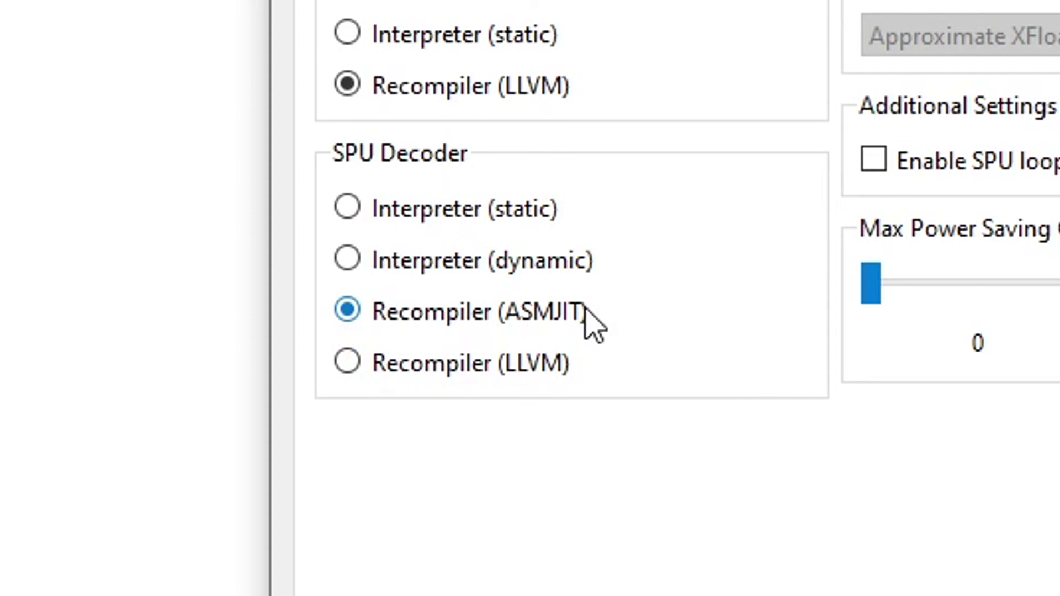
click(403, 382)
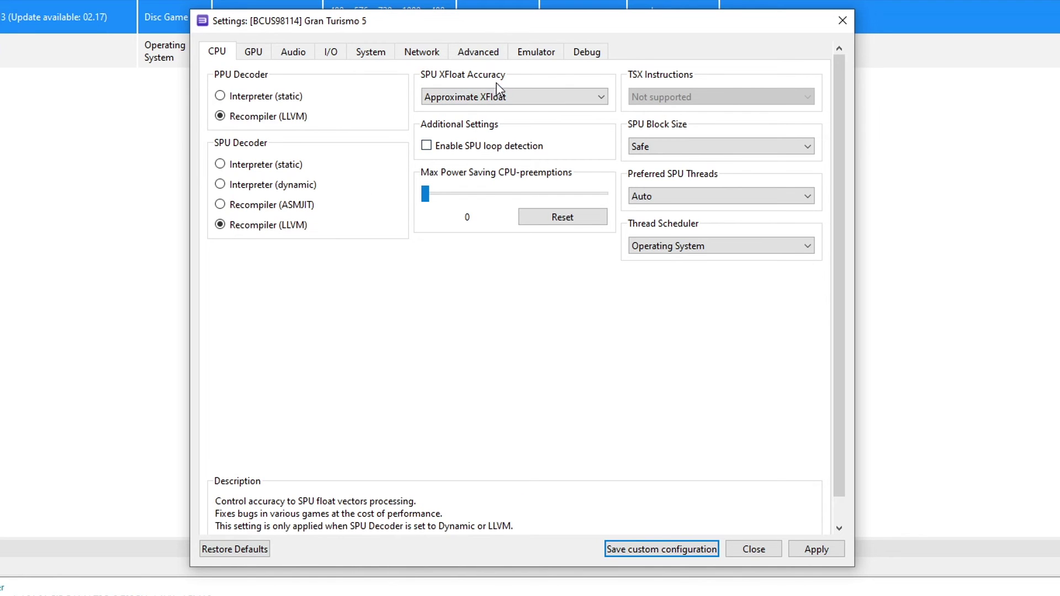
mouse_move(555, 128)
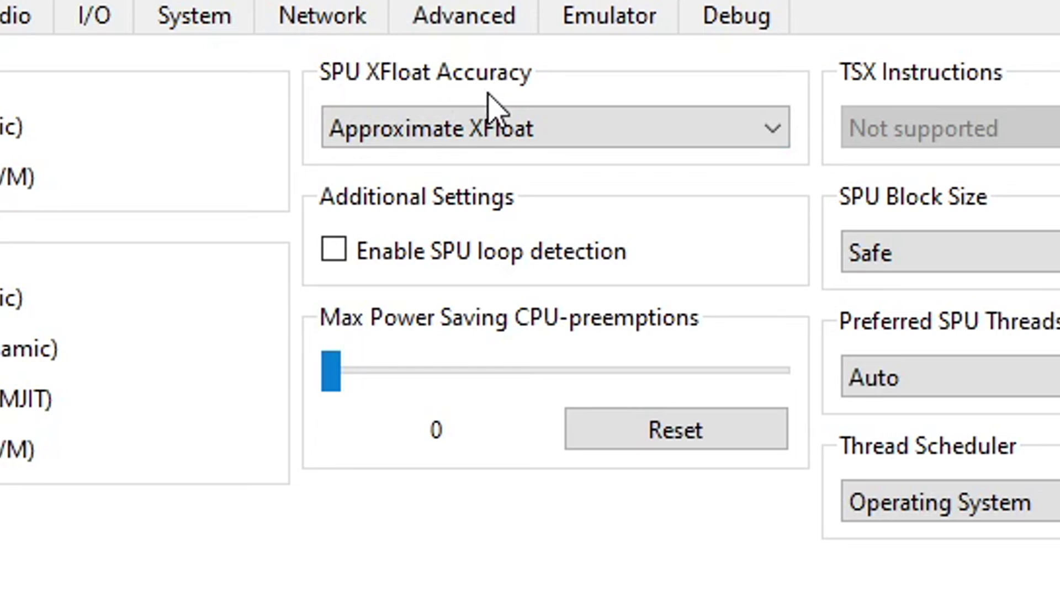
click(490, 133)
click(423, 170)
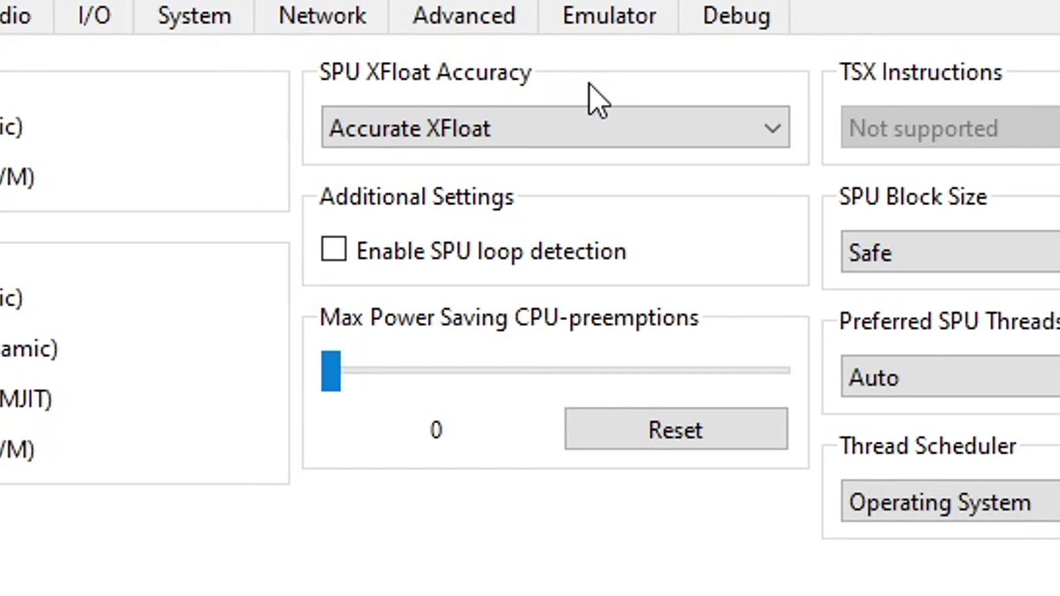
click(440, 136)
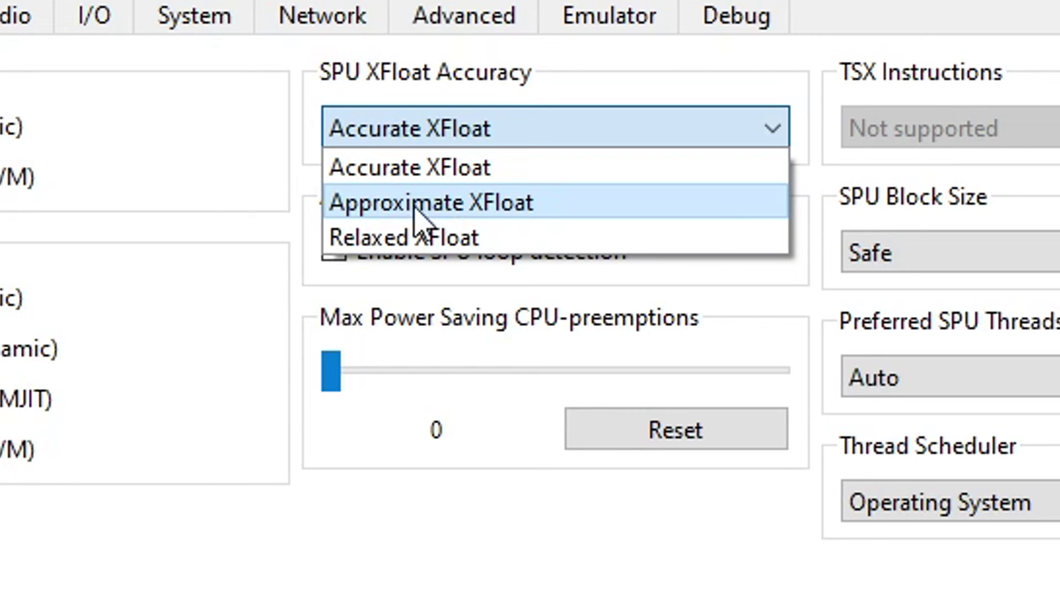
click(461, 209)
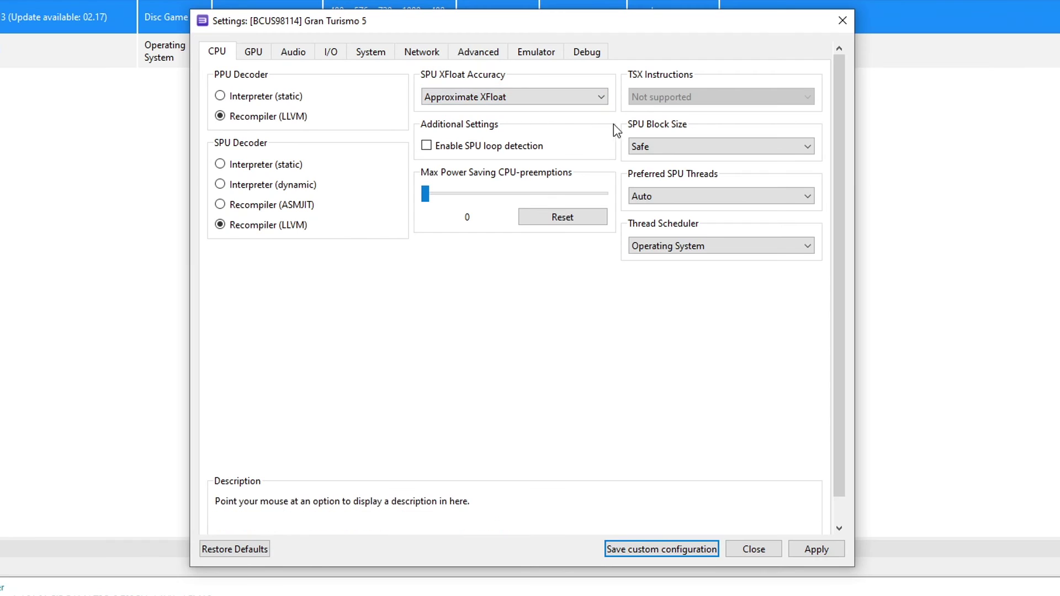
click(656, 150)
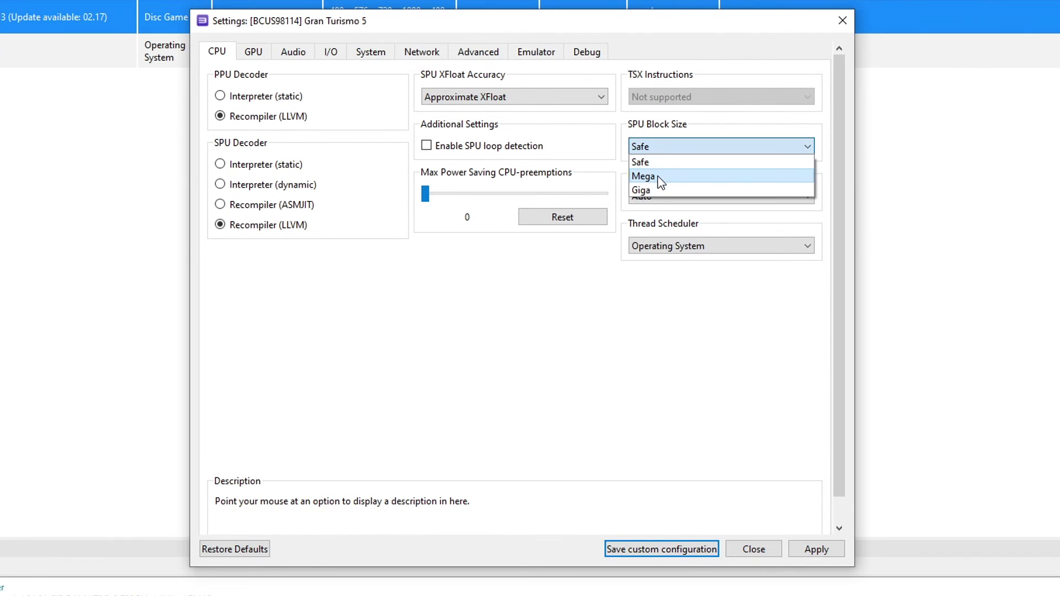
click(651, 176)
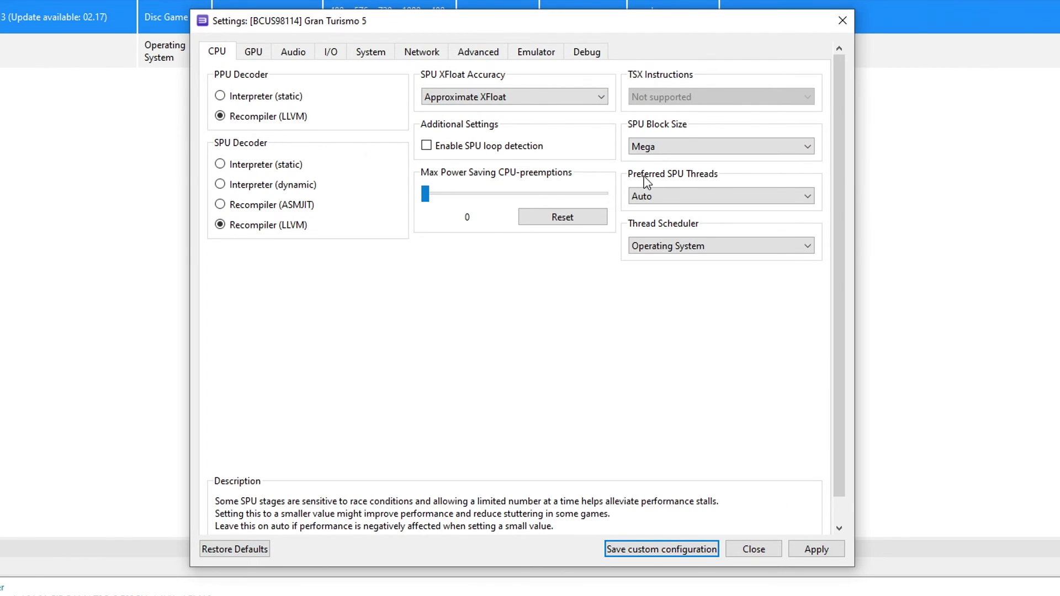
In GPU settings, keep Vulkan, choose 16x anisotropic filtering, and leave resolution scale at 100%
click(256, 60)
mouse_move(233, 75)
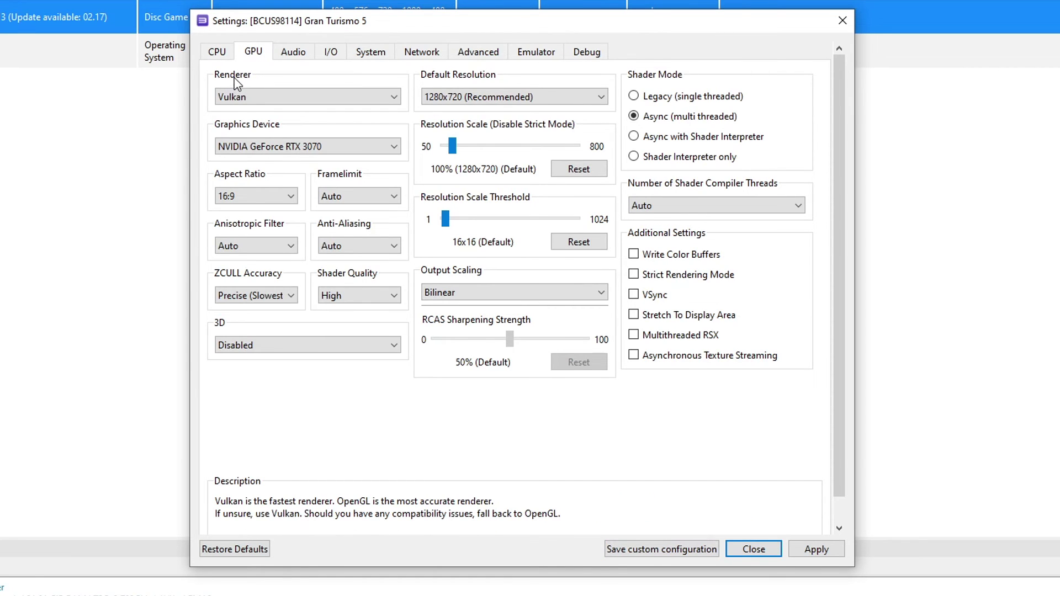
click(241, 100)
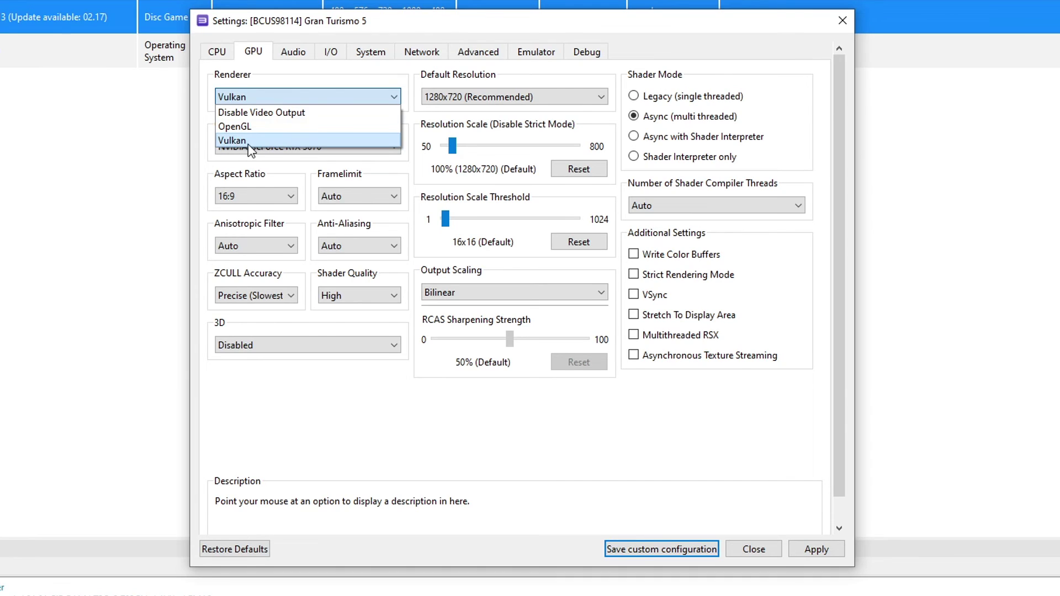
click(268, 141)
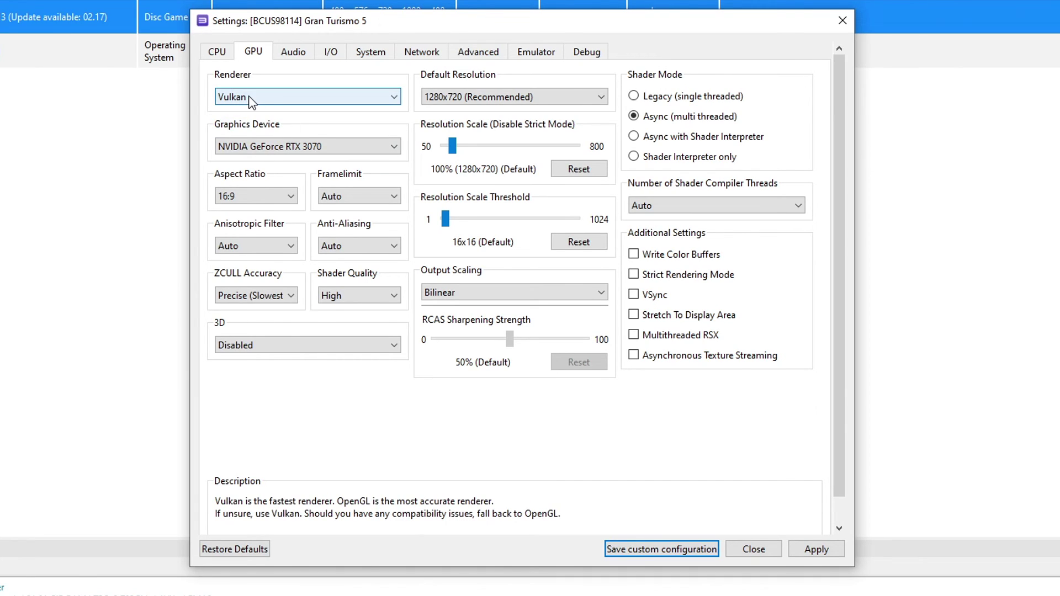
mouse_move(257, 234)
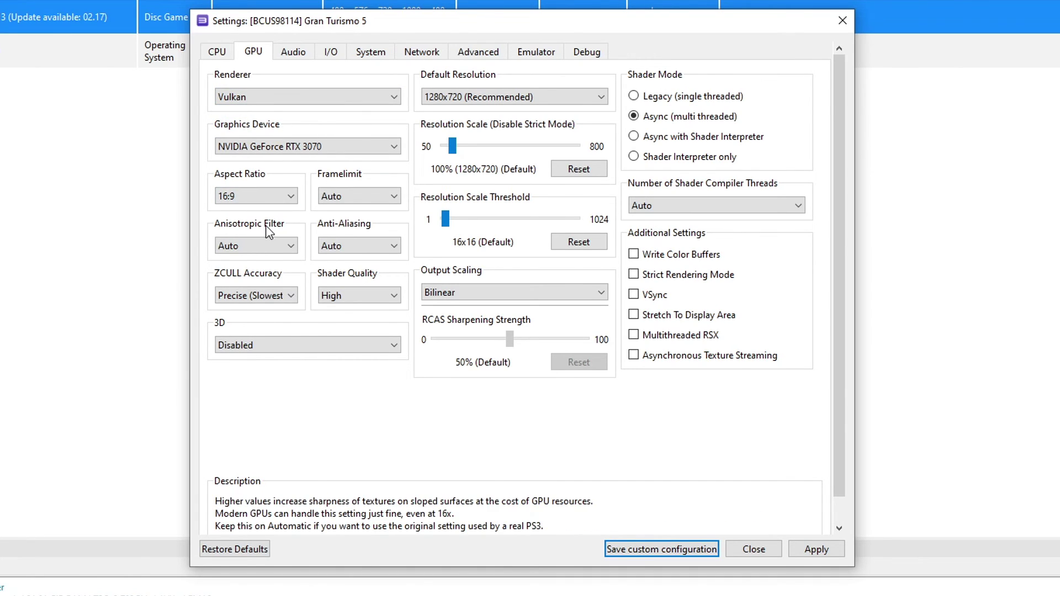
click(252, 245)
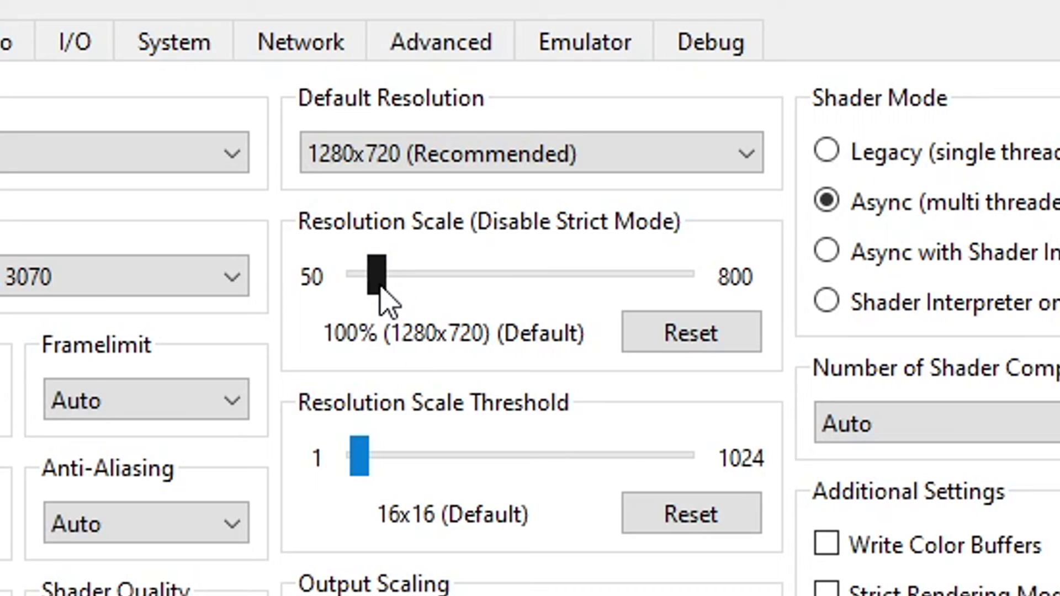
drag(381, 286, 378, 287)
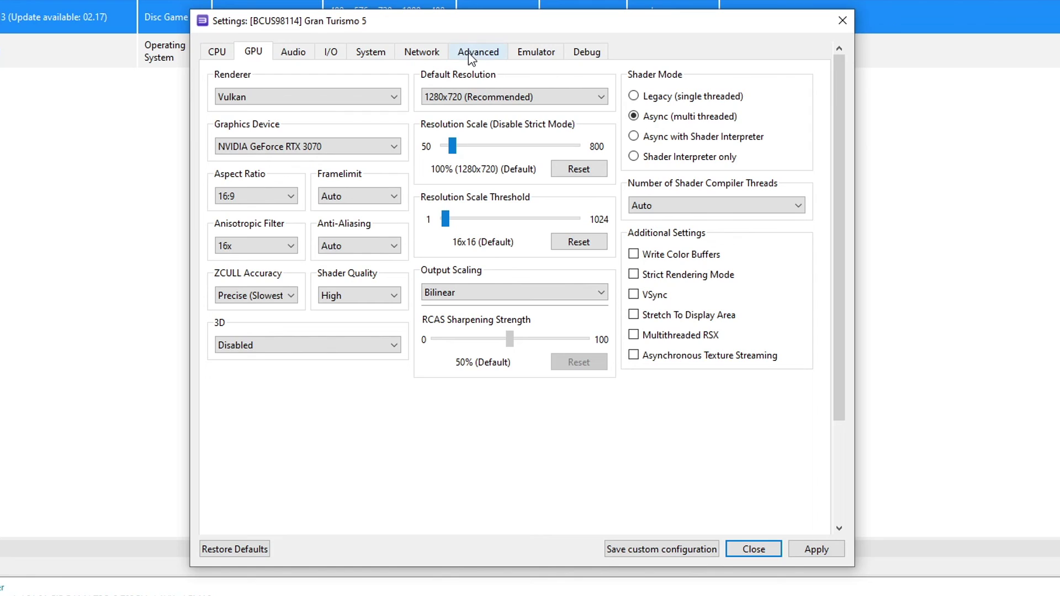
Enable Accurate RSX reservation access and set RSX FIFO accuracy to Atomic
click(476, 53)
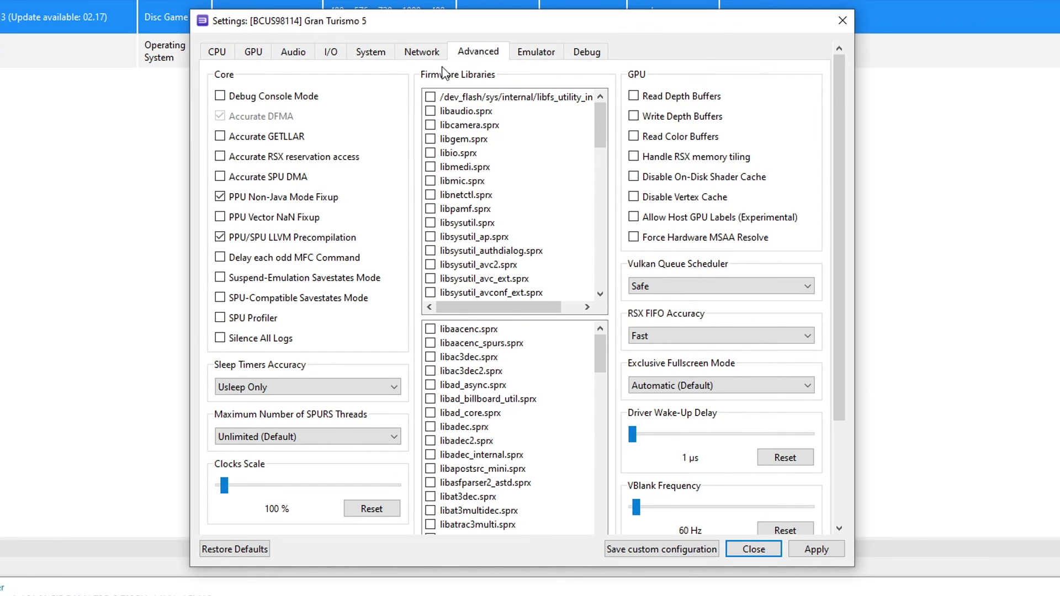
click(247, 162)
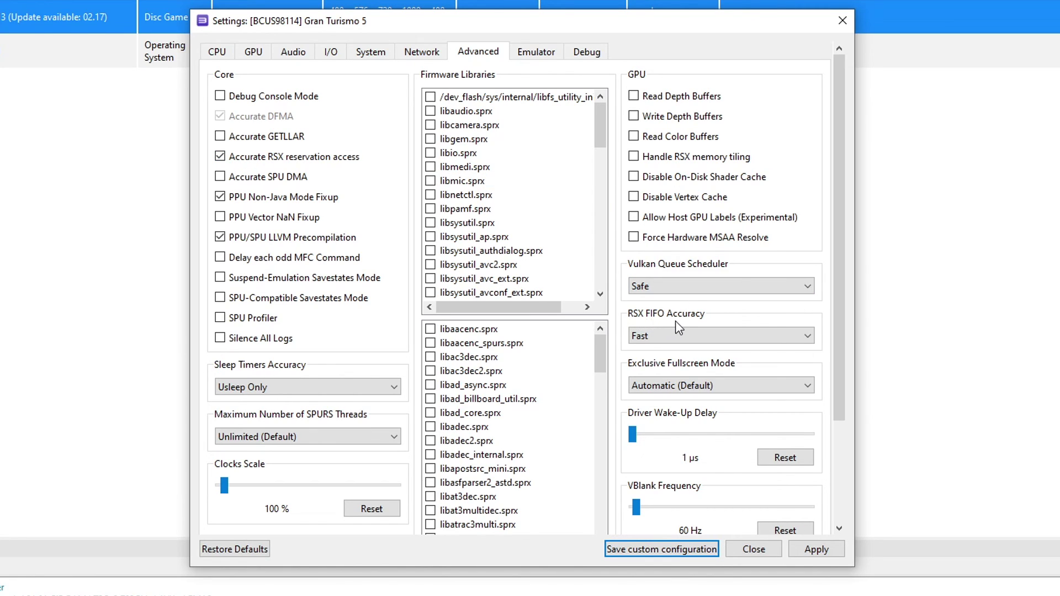
click(656, 343)
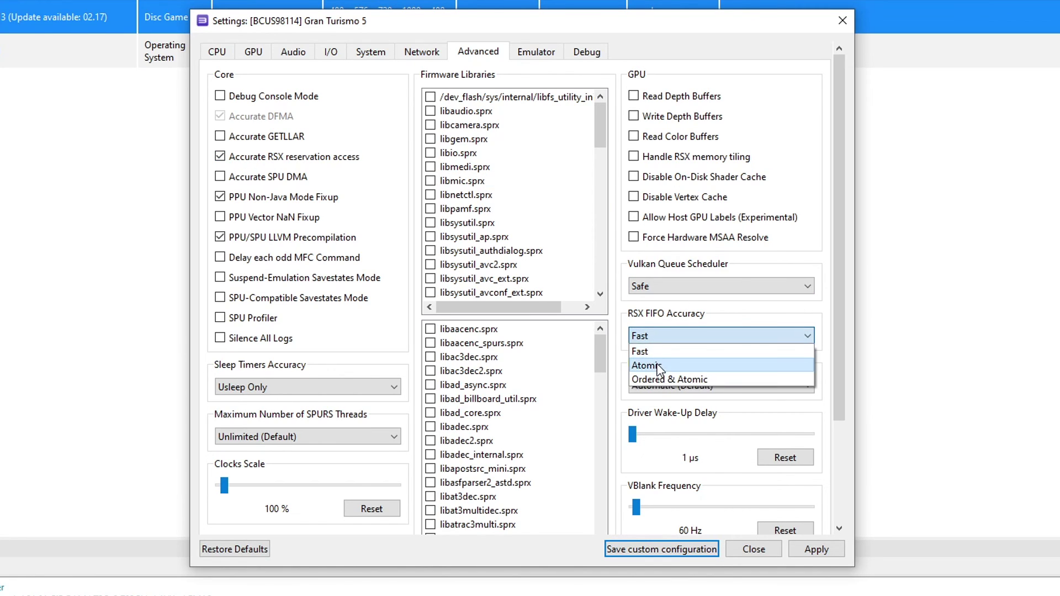
click(657, 366)
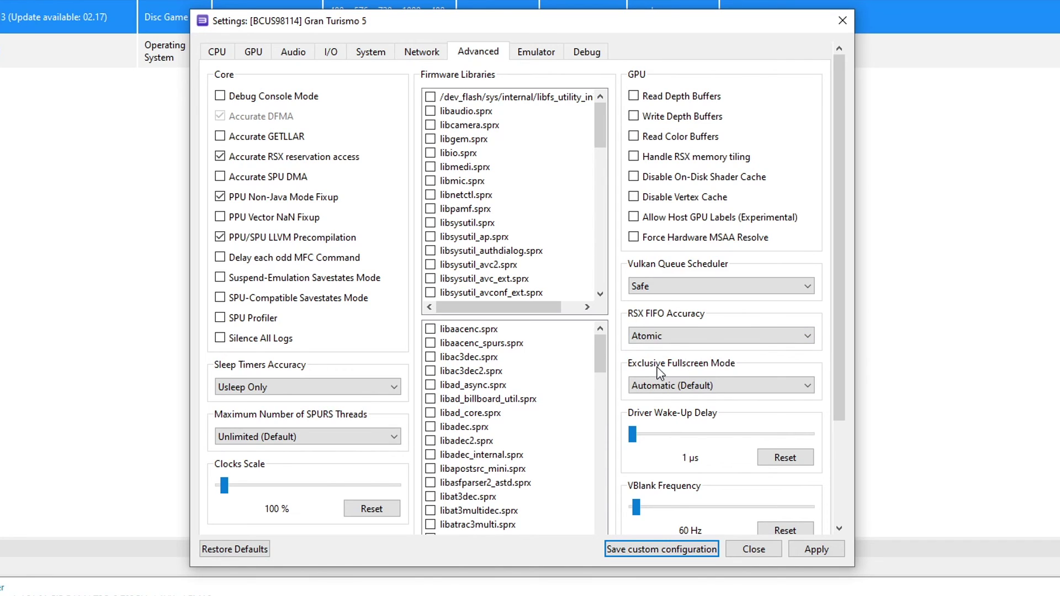
Disable ZCull occlusion queries in Debug, then apply and save the custom configuration
click(589, 56)
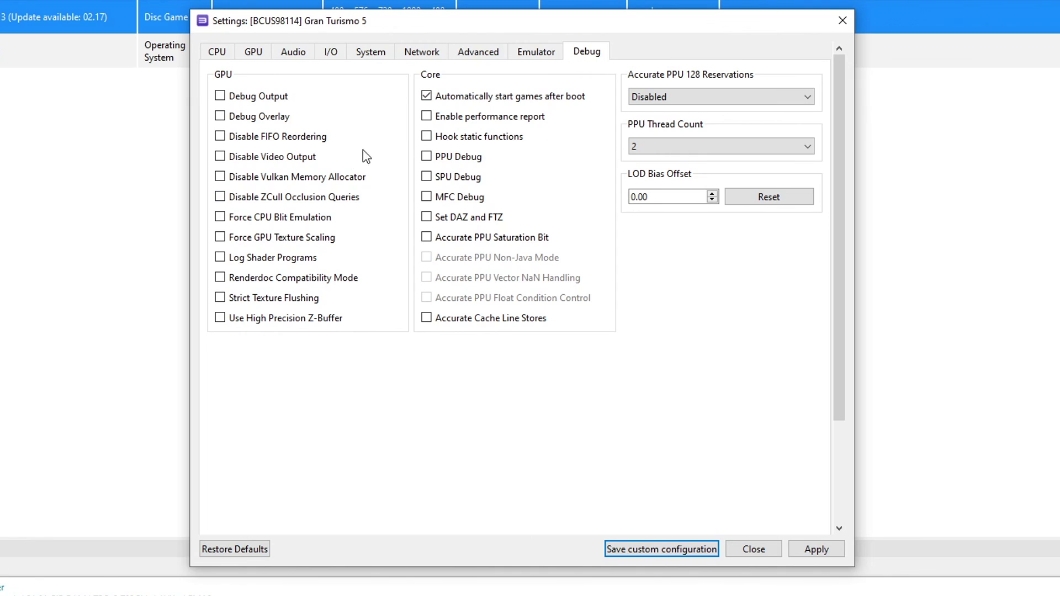
click(239, 199)
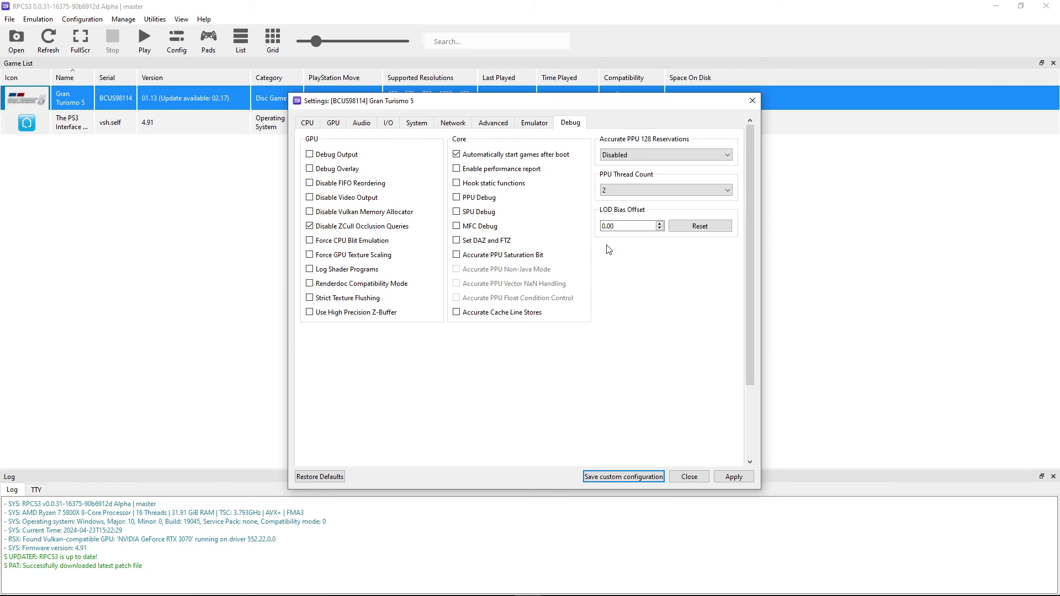
click(736, 483)
click(618, 478)
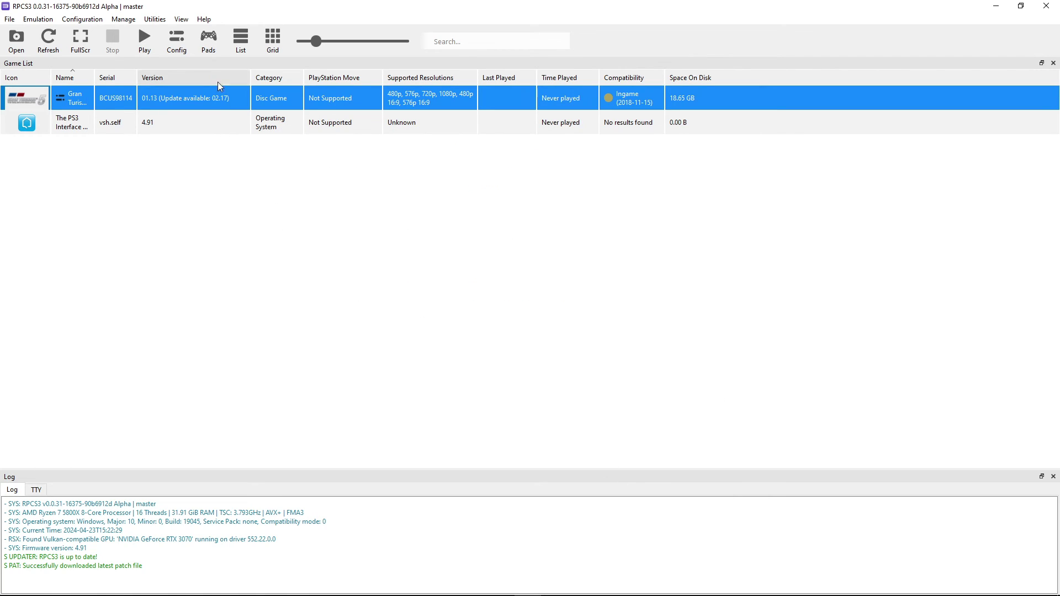
Keep XInput as Player 1's pad handler, save pad settings, and select Gran Turismo 5
click(211, 44)
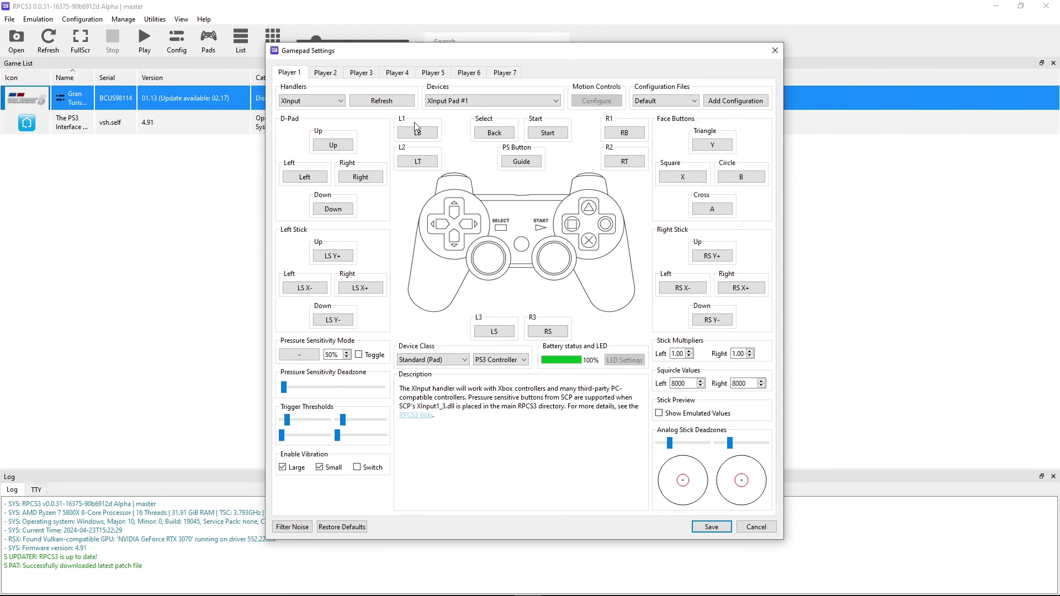
click(299, 104)
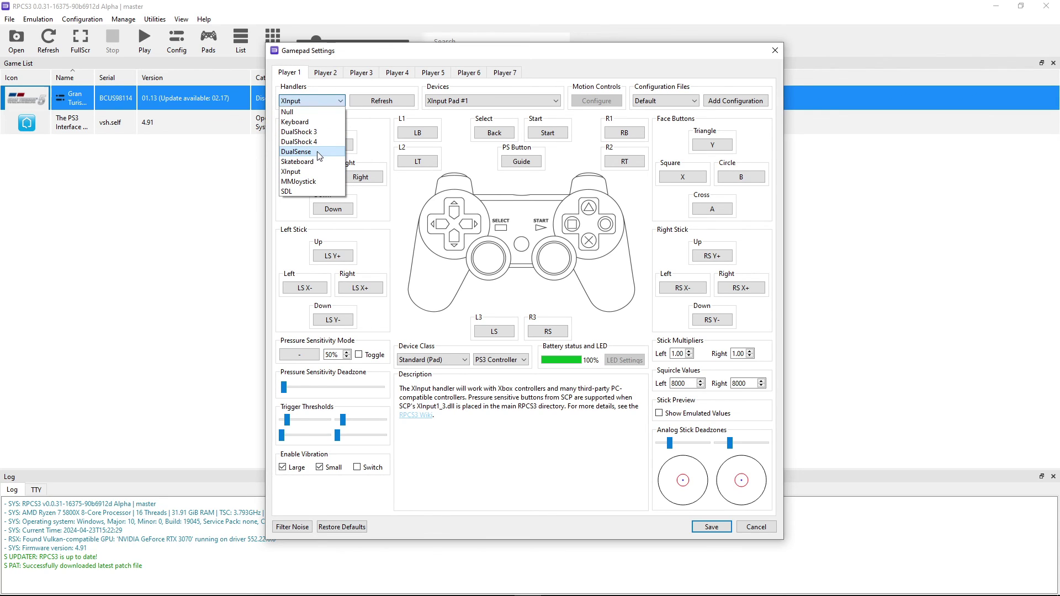
click(298, 173)
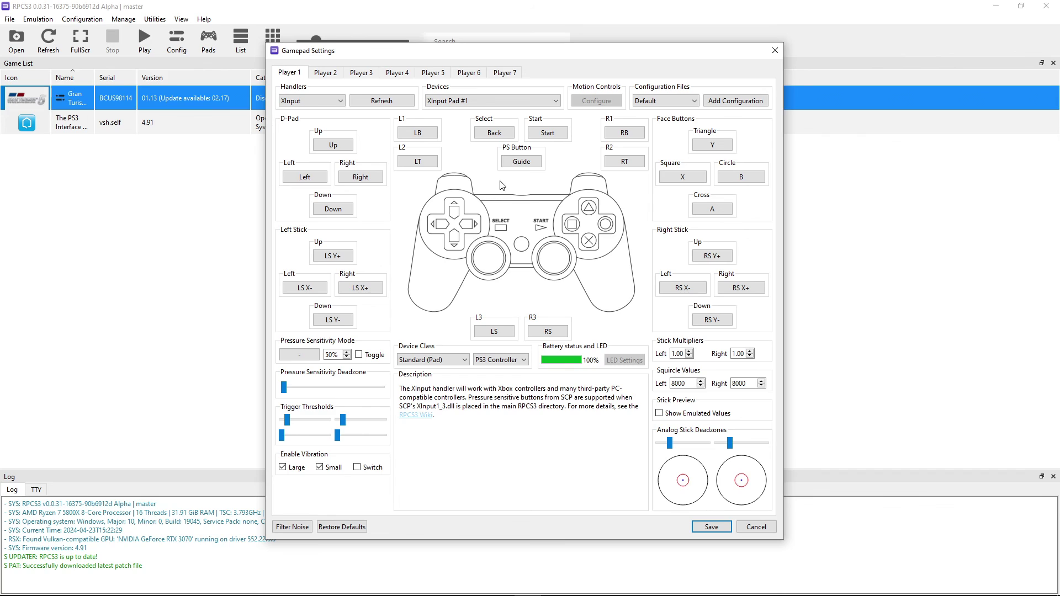
click(311, 100)
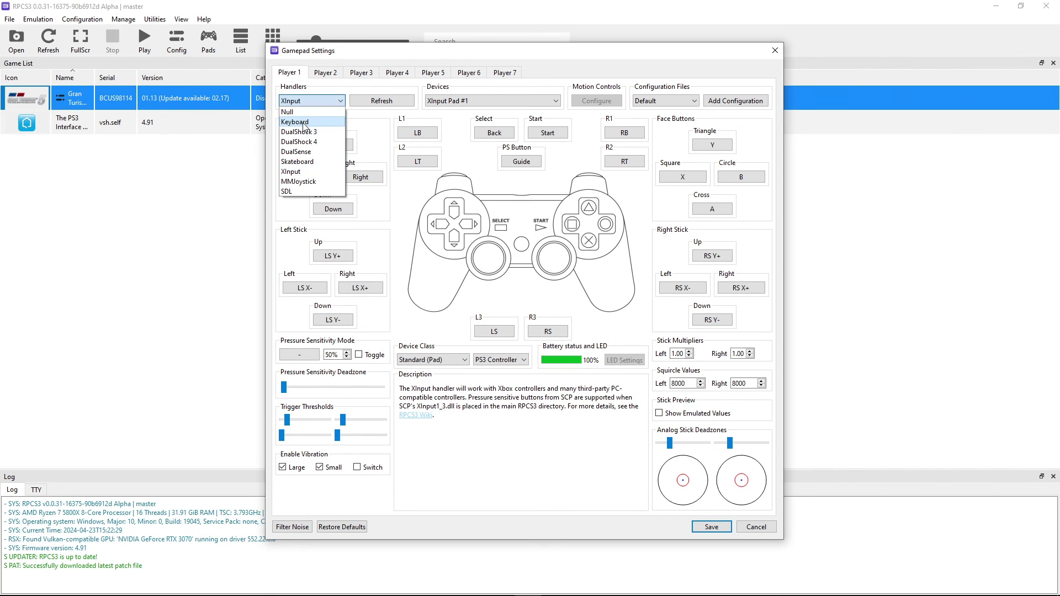
click(304, 123)
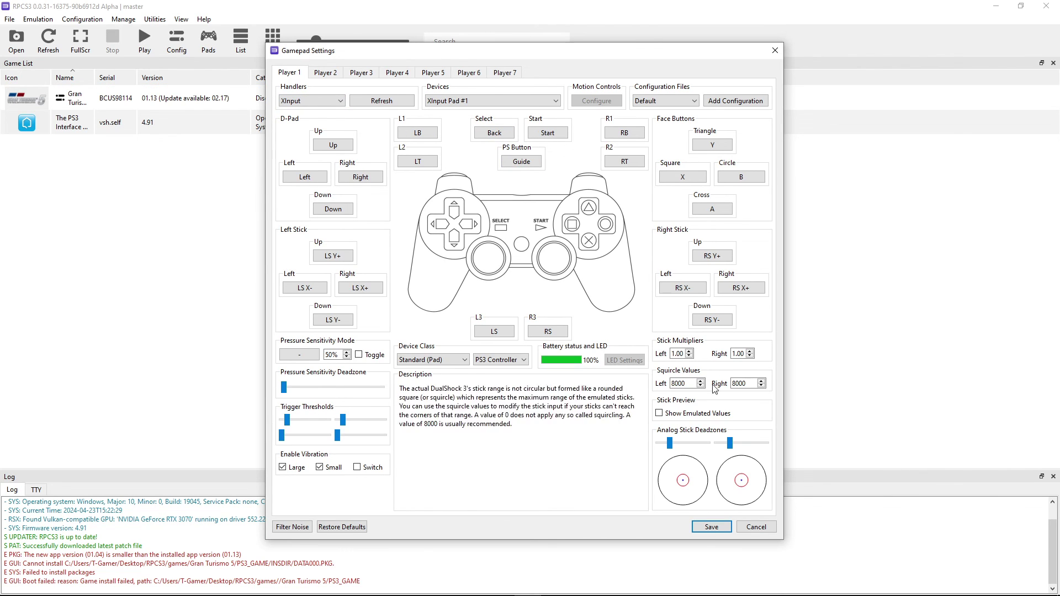
click(711, 528)
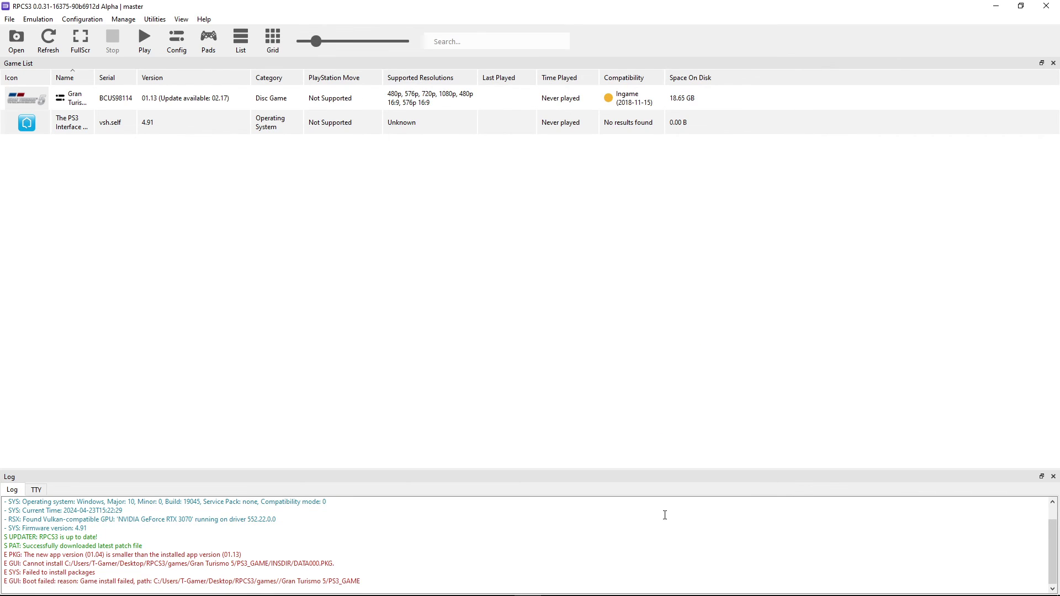
click(78, 100)
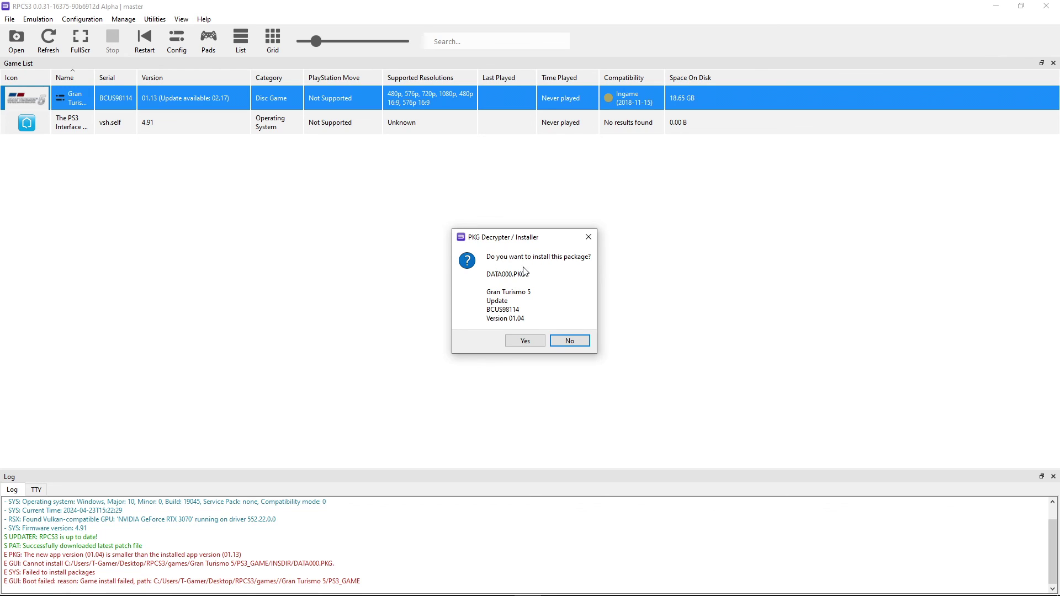
Decline the DATA000.PKG update, boot Gran Turismo 5, and accept the game data installation
click(570, 342)
key(Return)
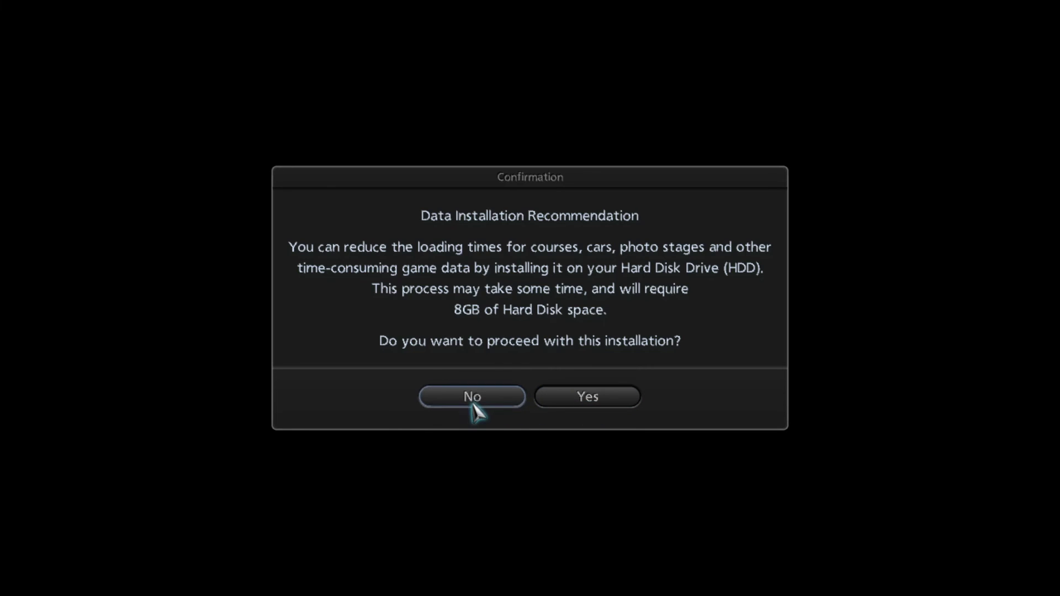
click(589, 406)
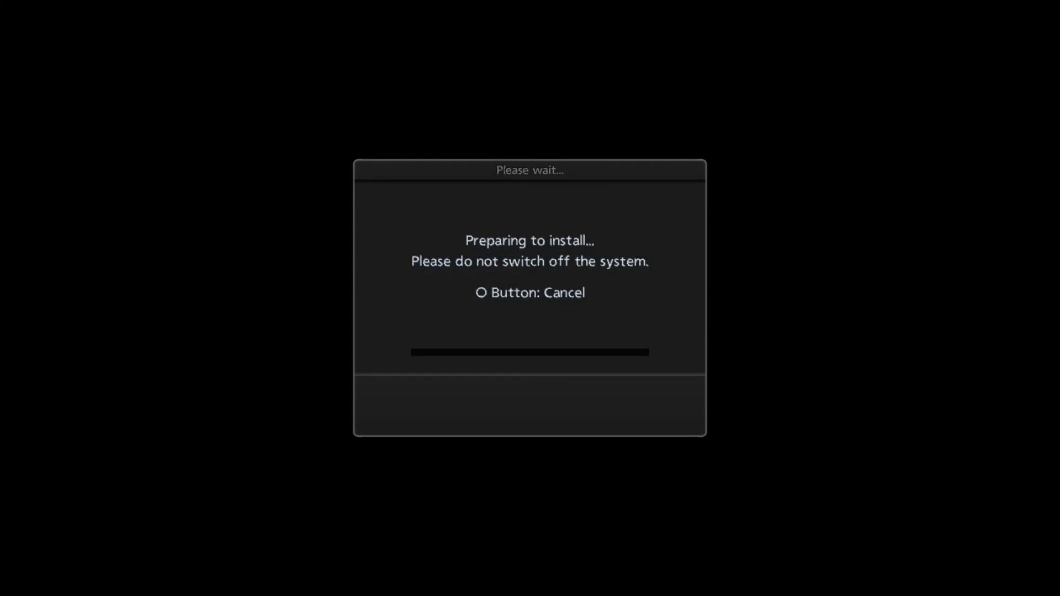